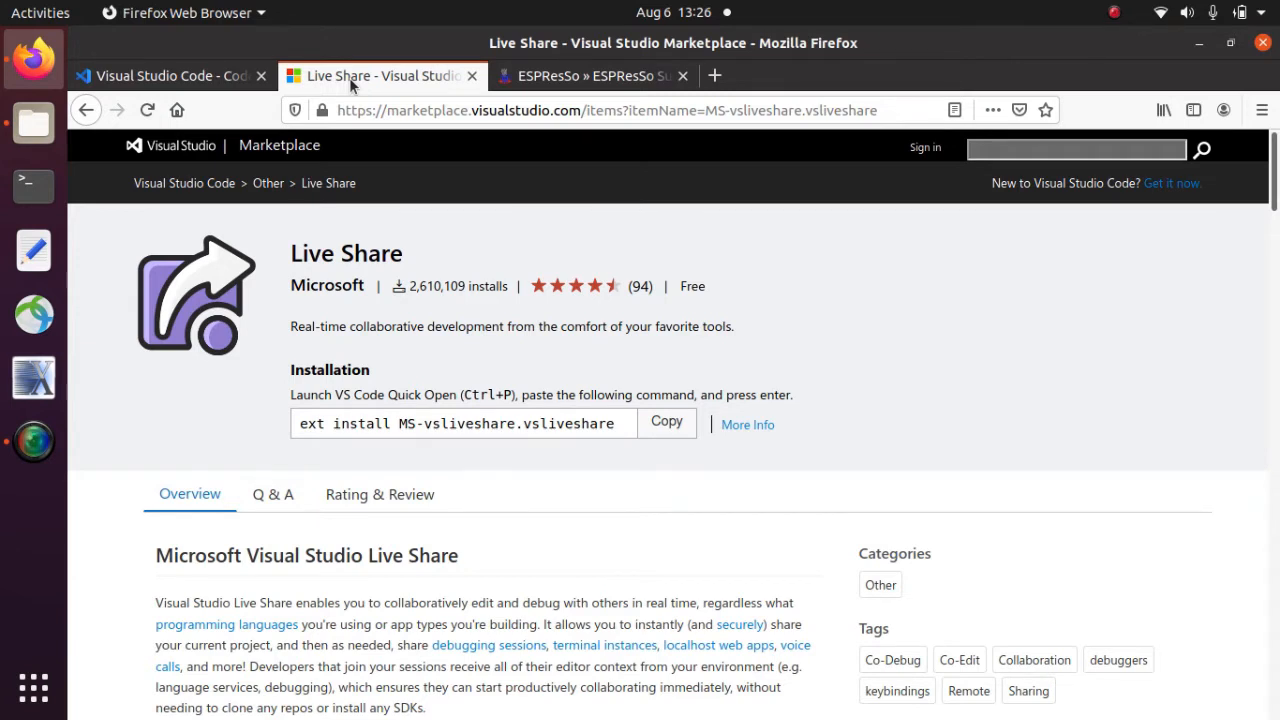
- Switch from the Live Share Marketplace tab to the ESPResSo tab in Firefox
left_click(600, 76)
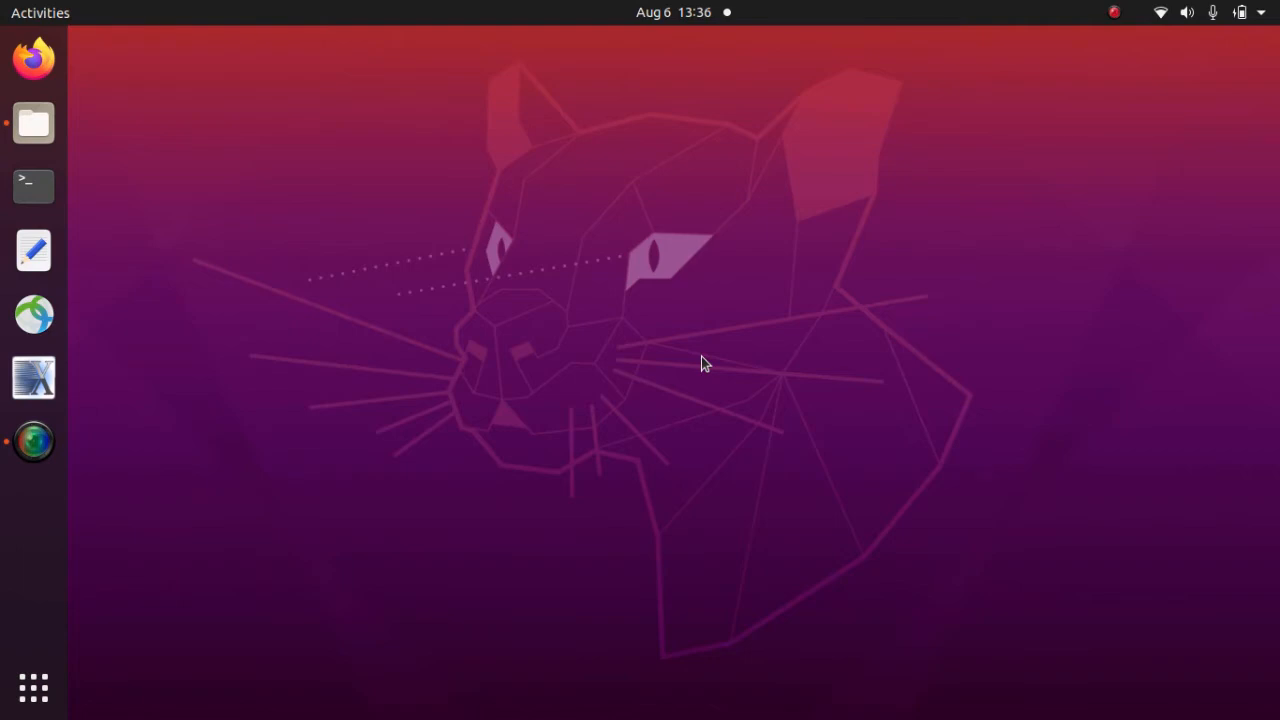
- Install the code package (1.47.3) with sudo apt in a terminal, then launch VS Code
key("ctrl+alt+t")
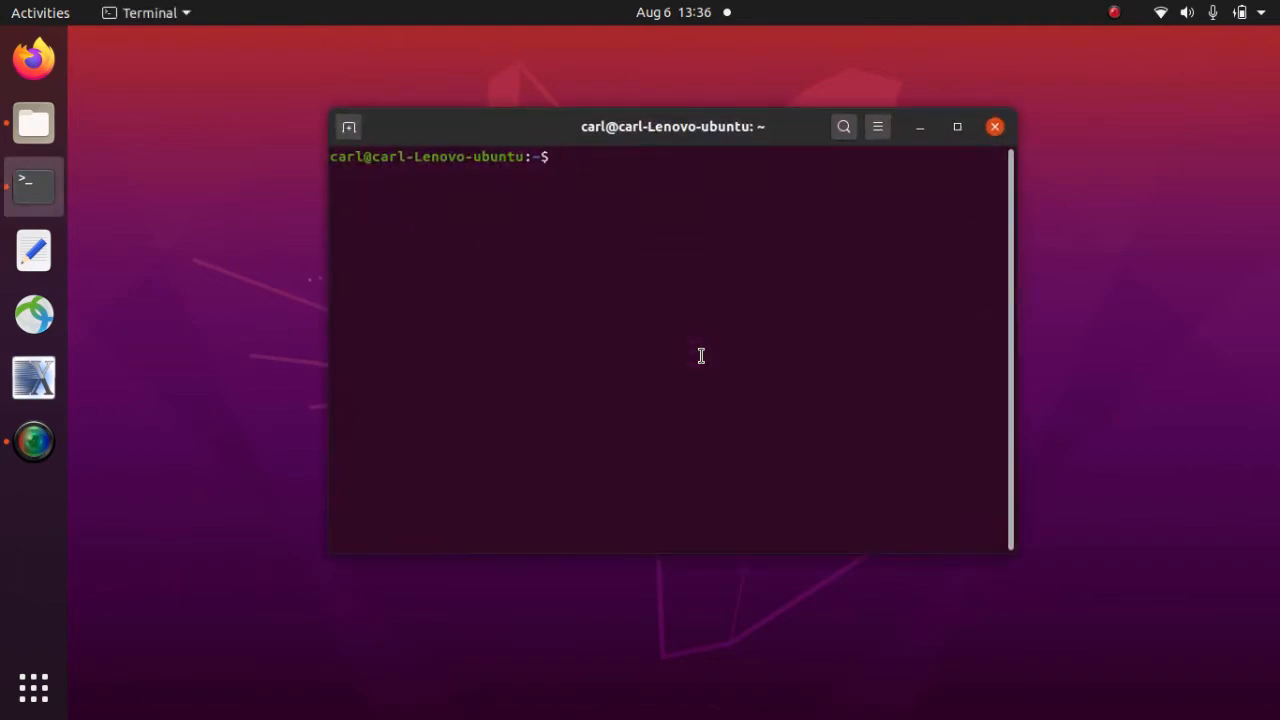
type("sudo apt install")
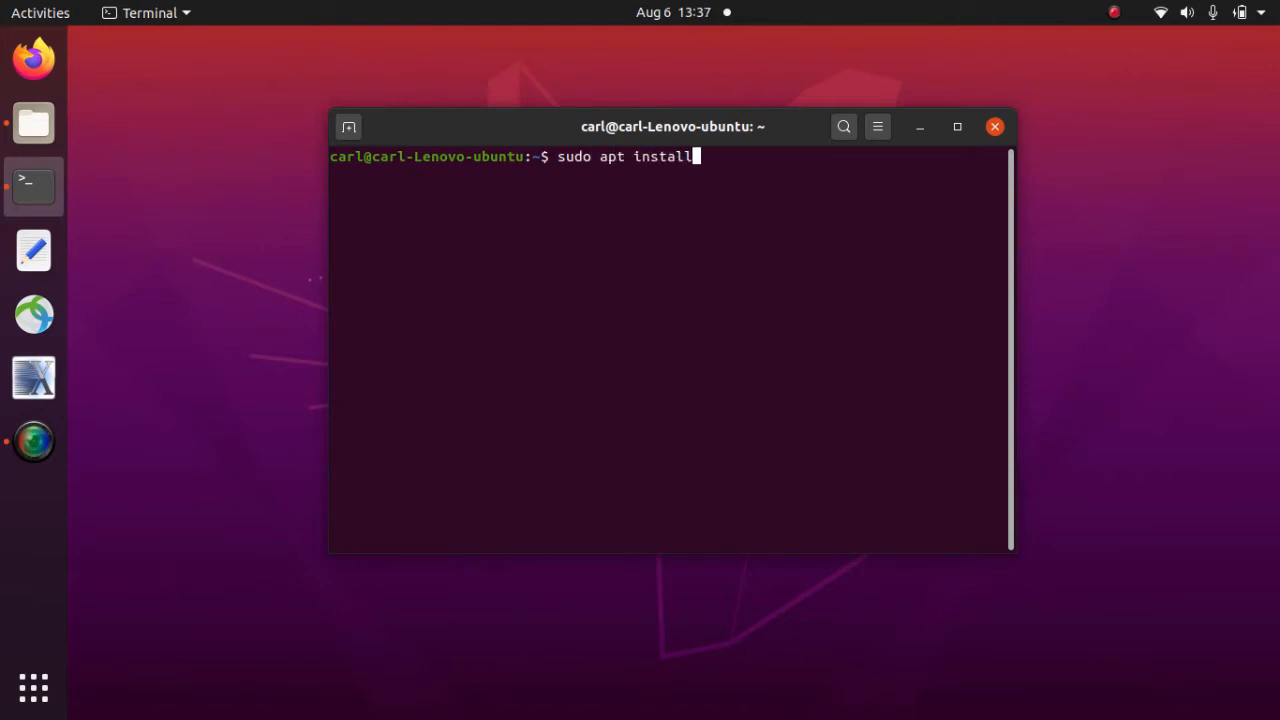
type(" code")
key("Return")
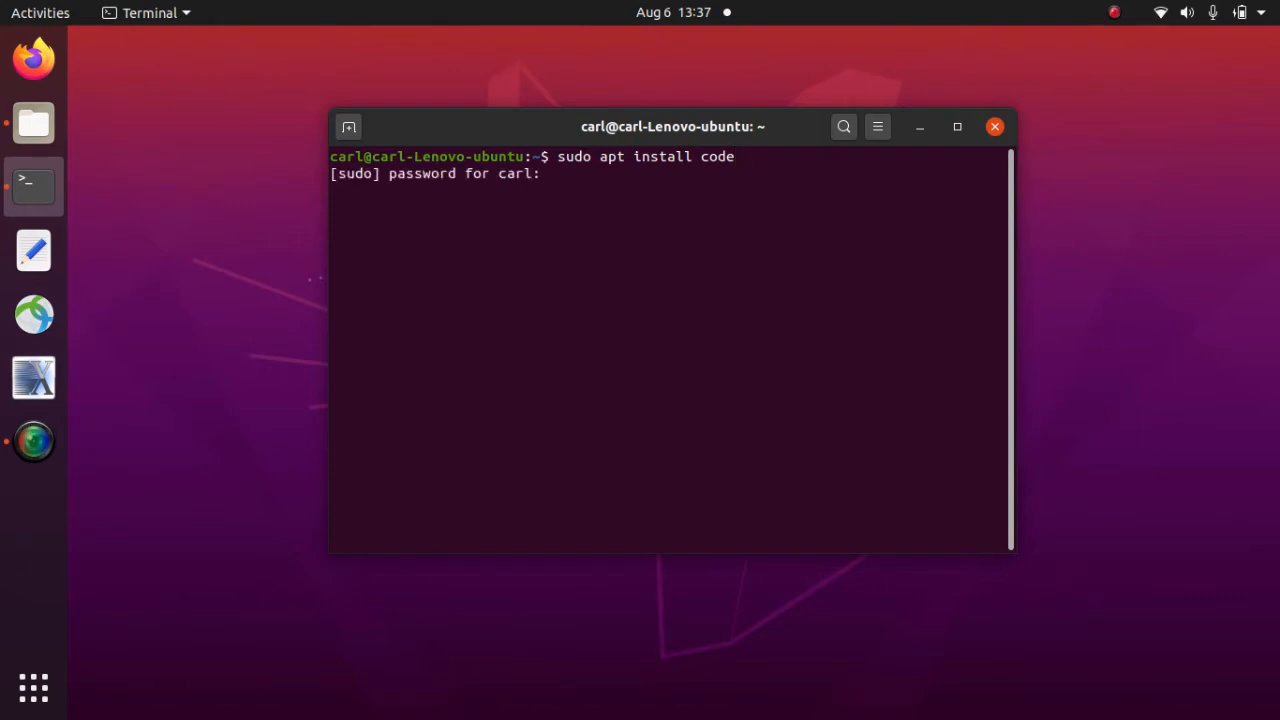
key("Return")
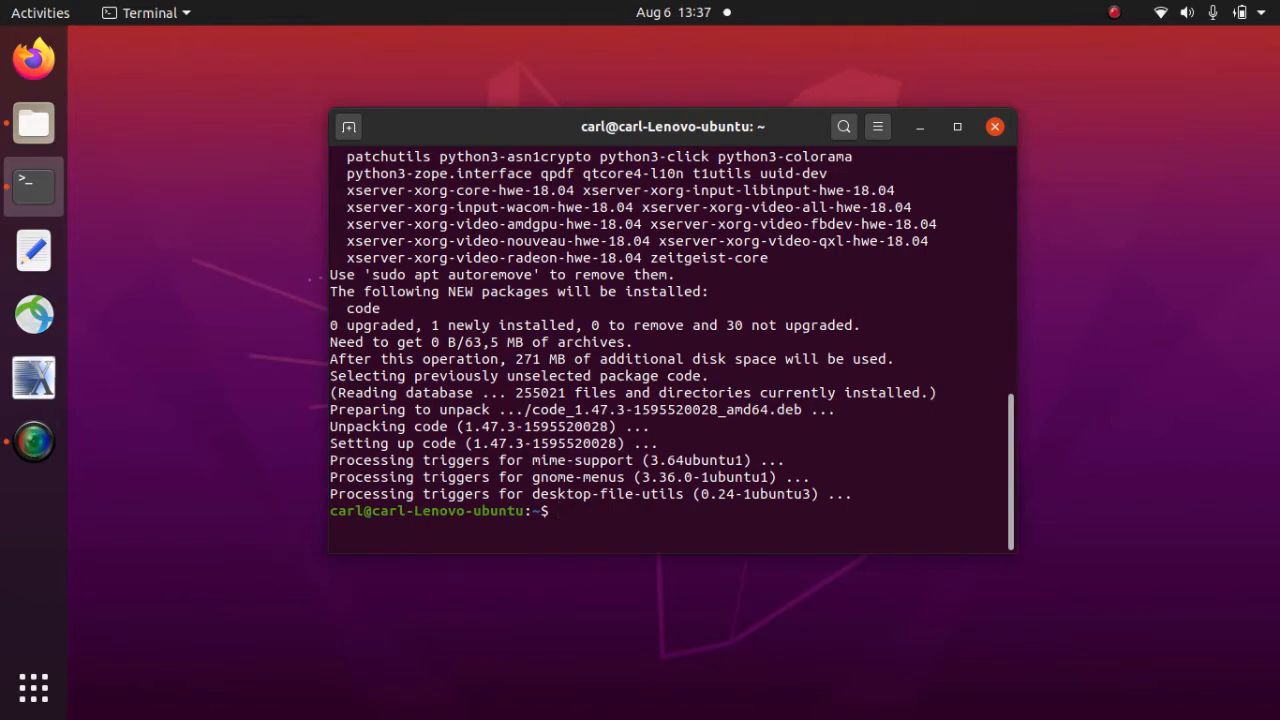
type("code")
key("Return")
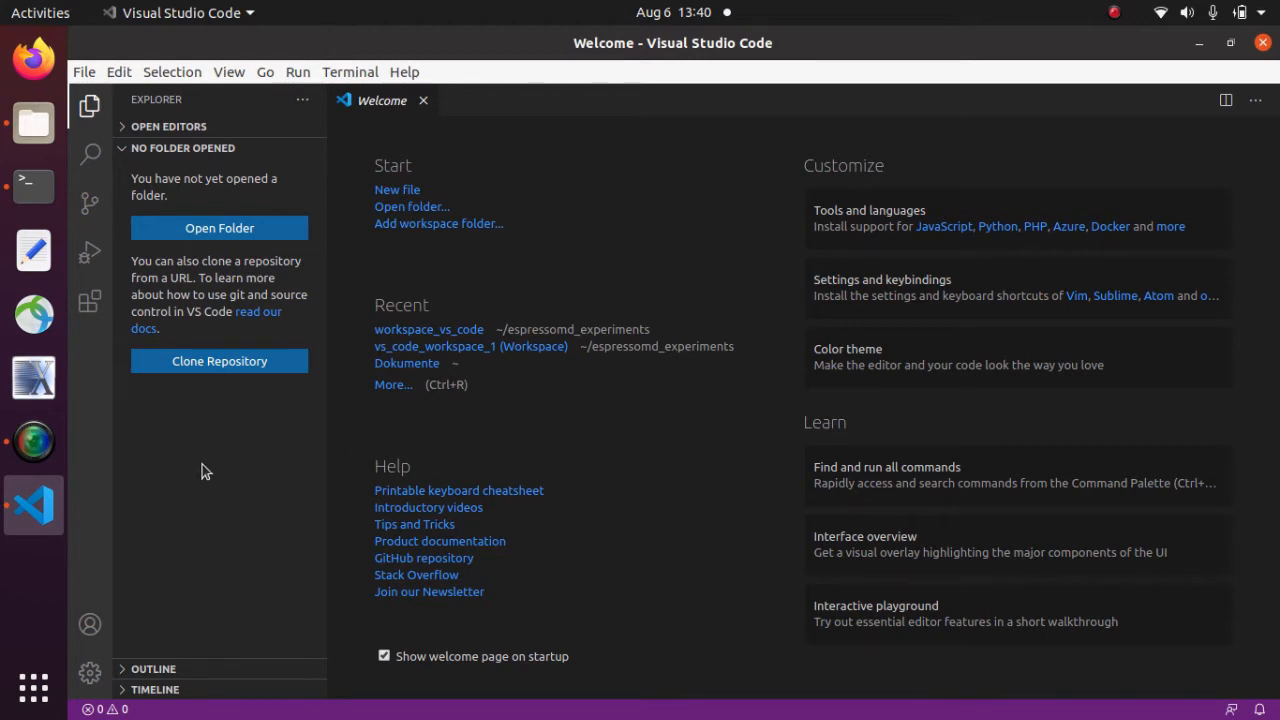
- Search the extensions marketplace for 'Live' and install Live Share and Live Share Audio
left_click(89, 303)
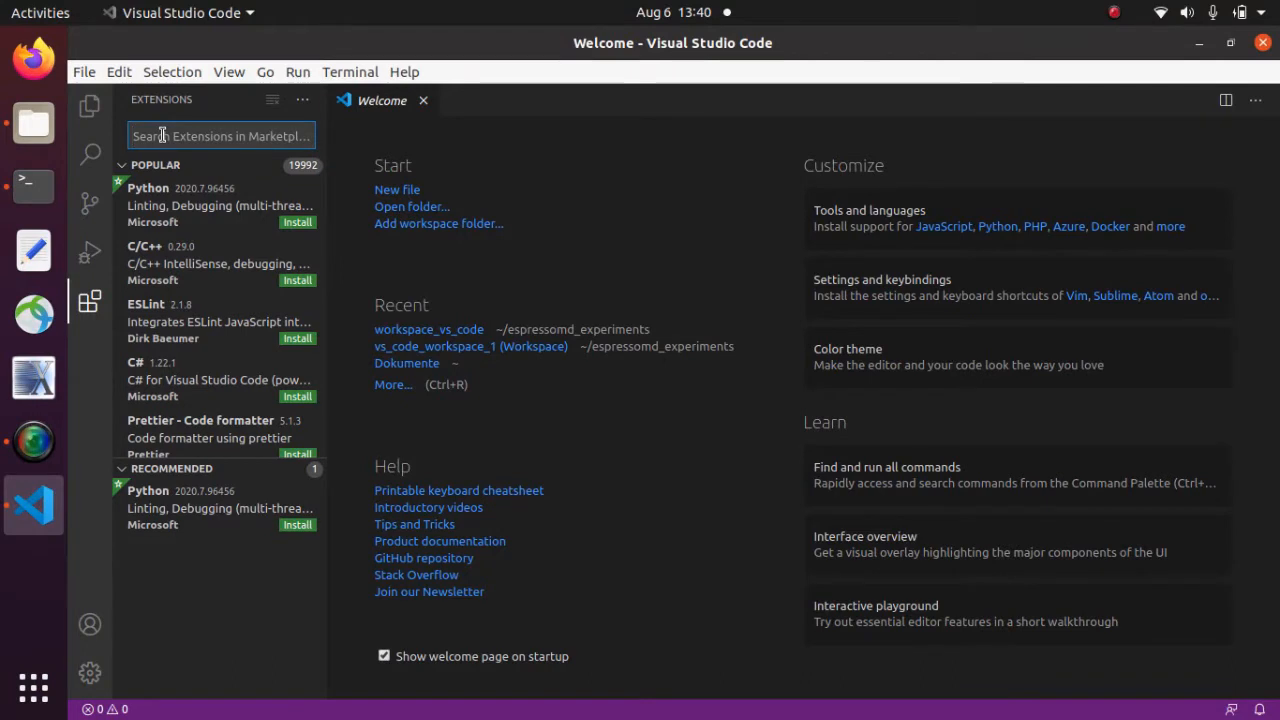
type("Live")
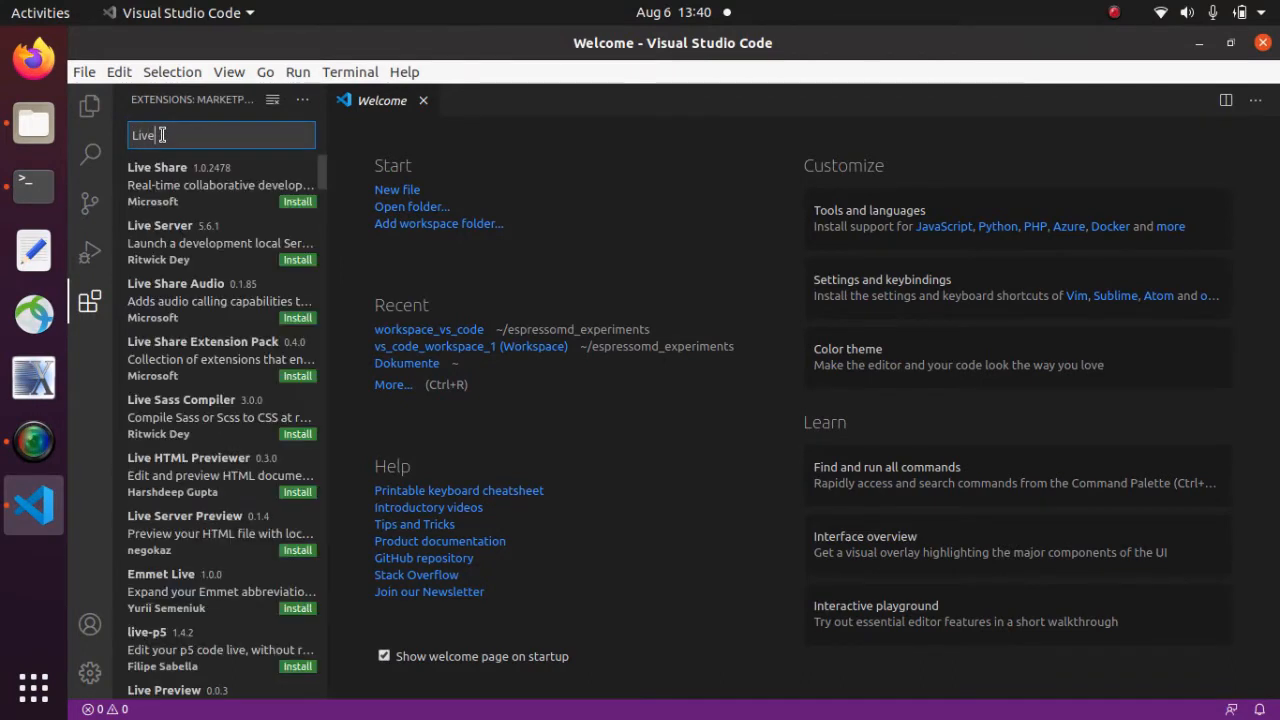
left_click(296, 203)
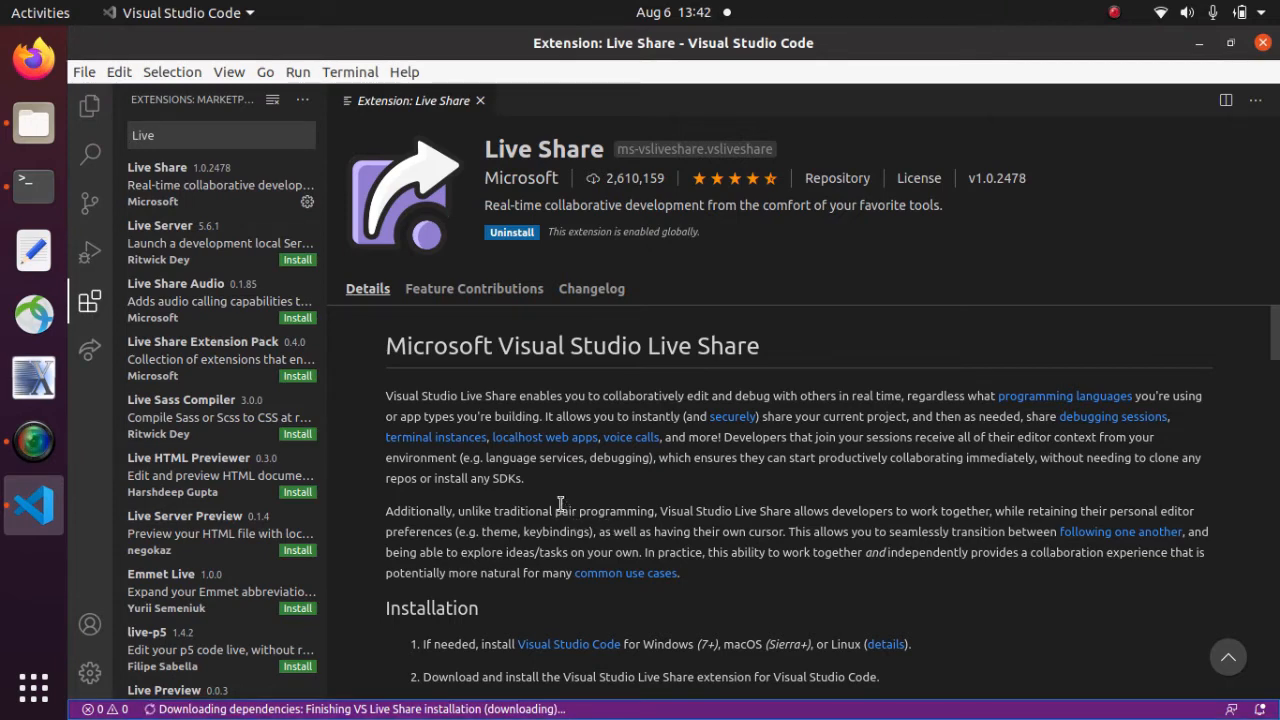
left_click(298, 318)
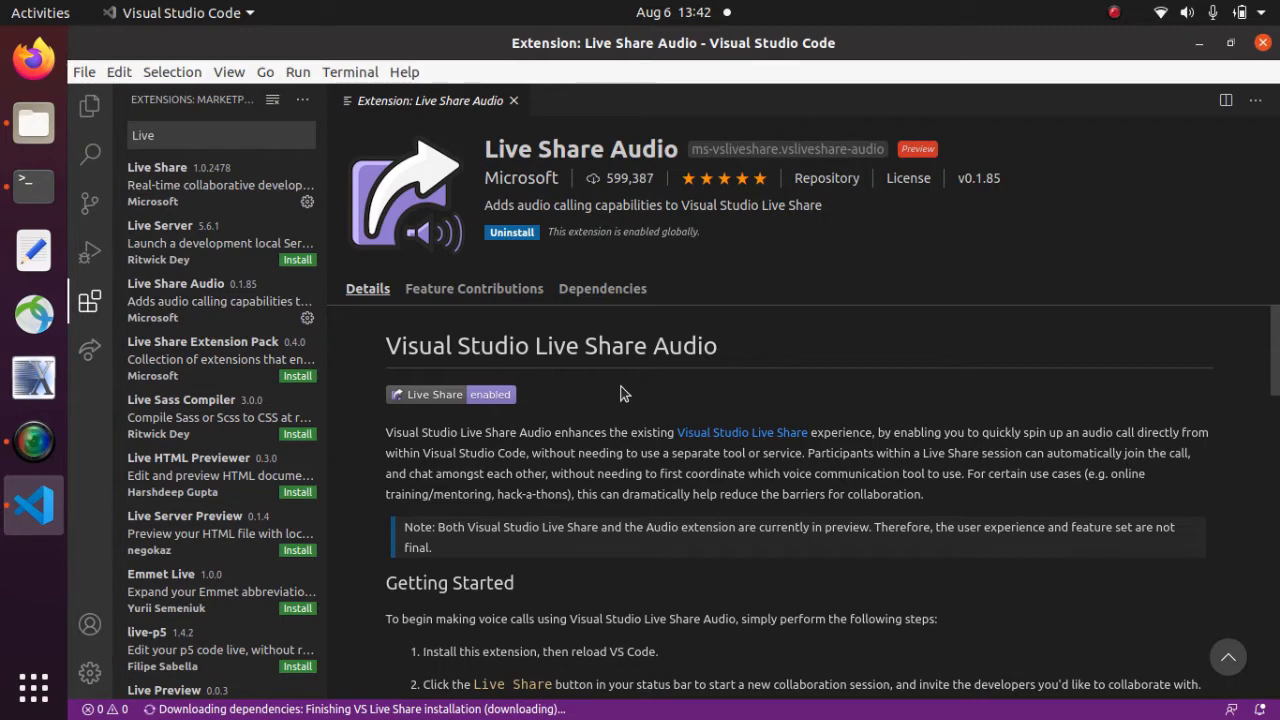
double_click(199, 145)
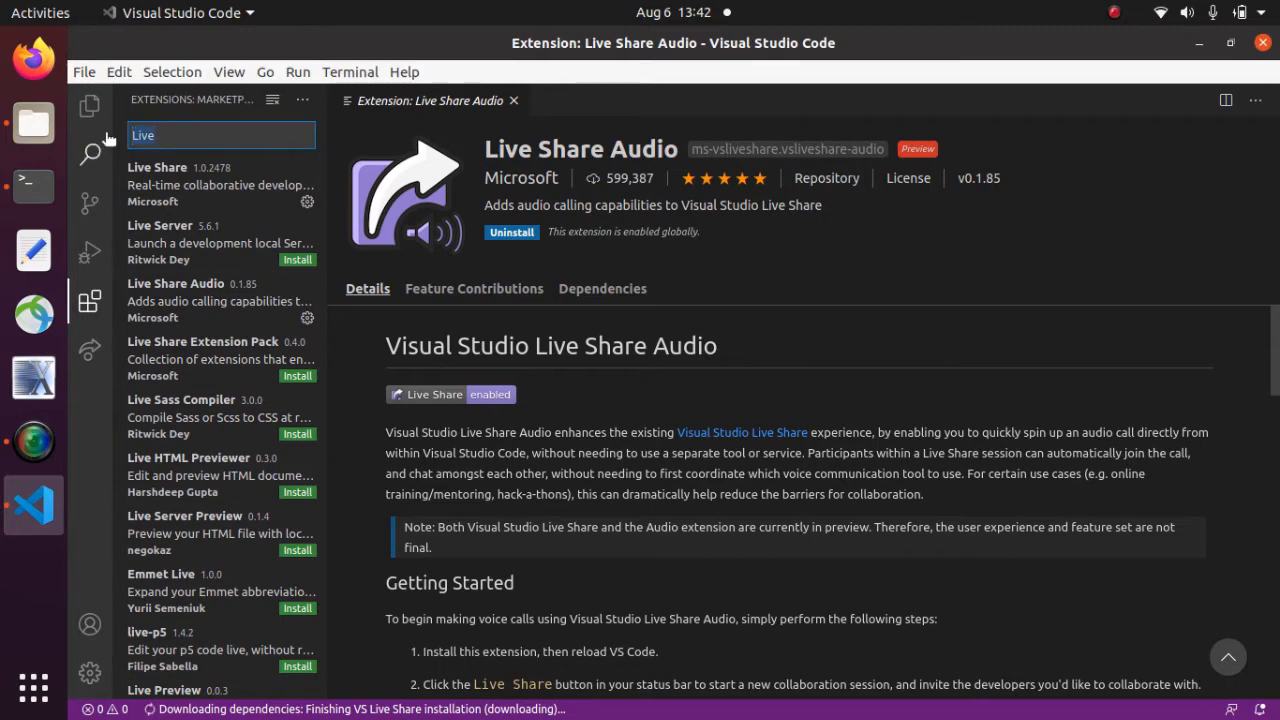
- Search the extensions for 'Python' and install Microsoft's Python extension
type("Python")
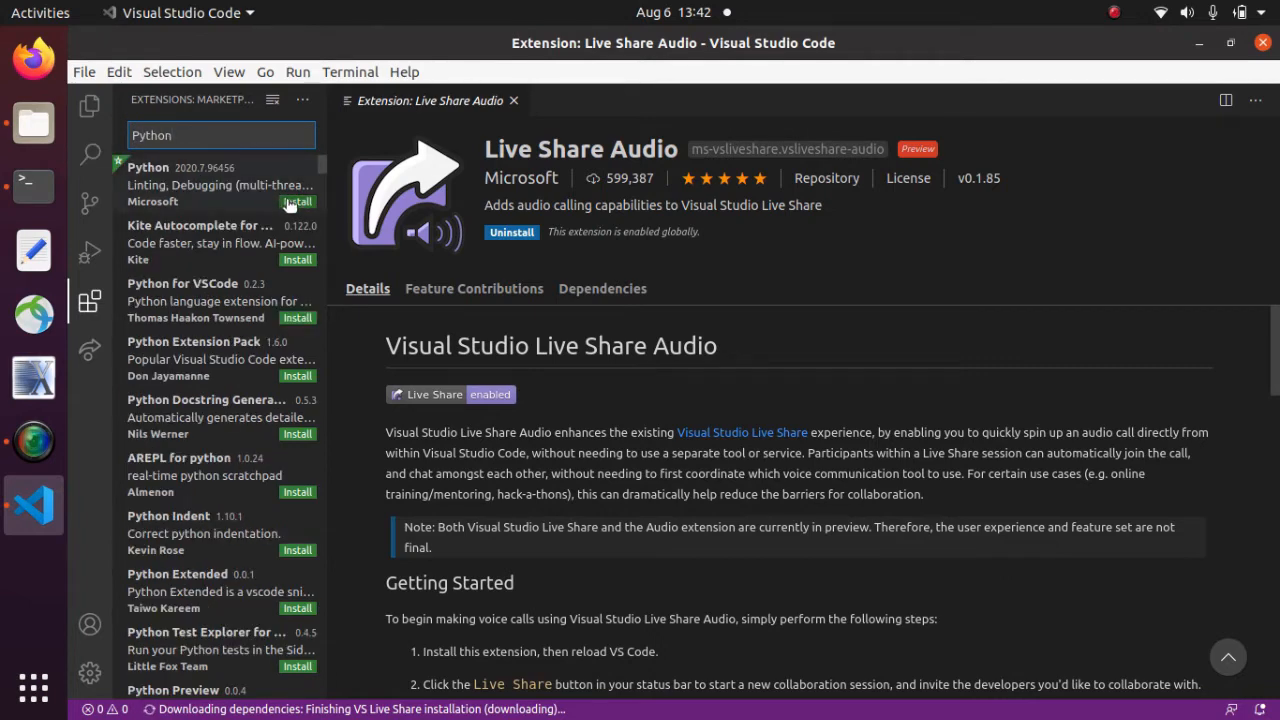
left_click(297, 203)
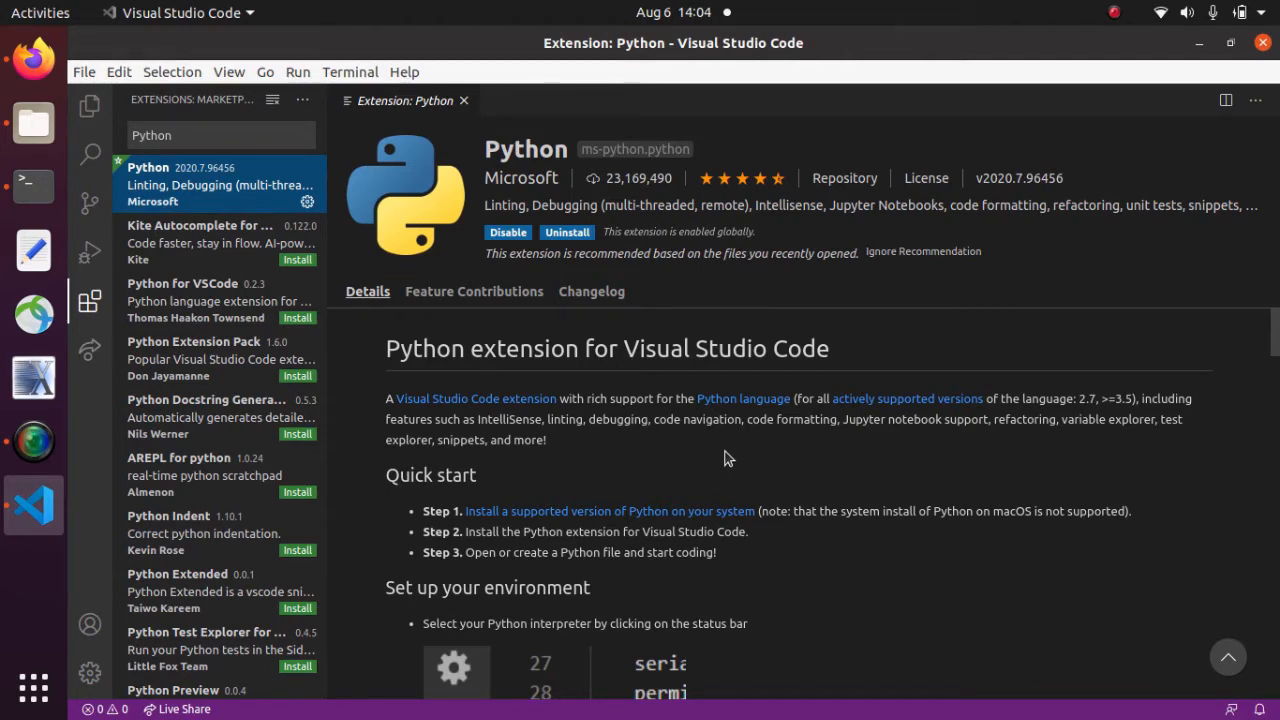
- Start a Live Share session from the status bar, then bring up Firefox
left_click(171, 710)
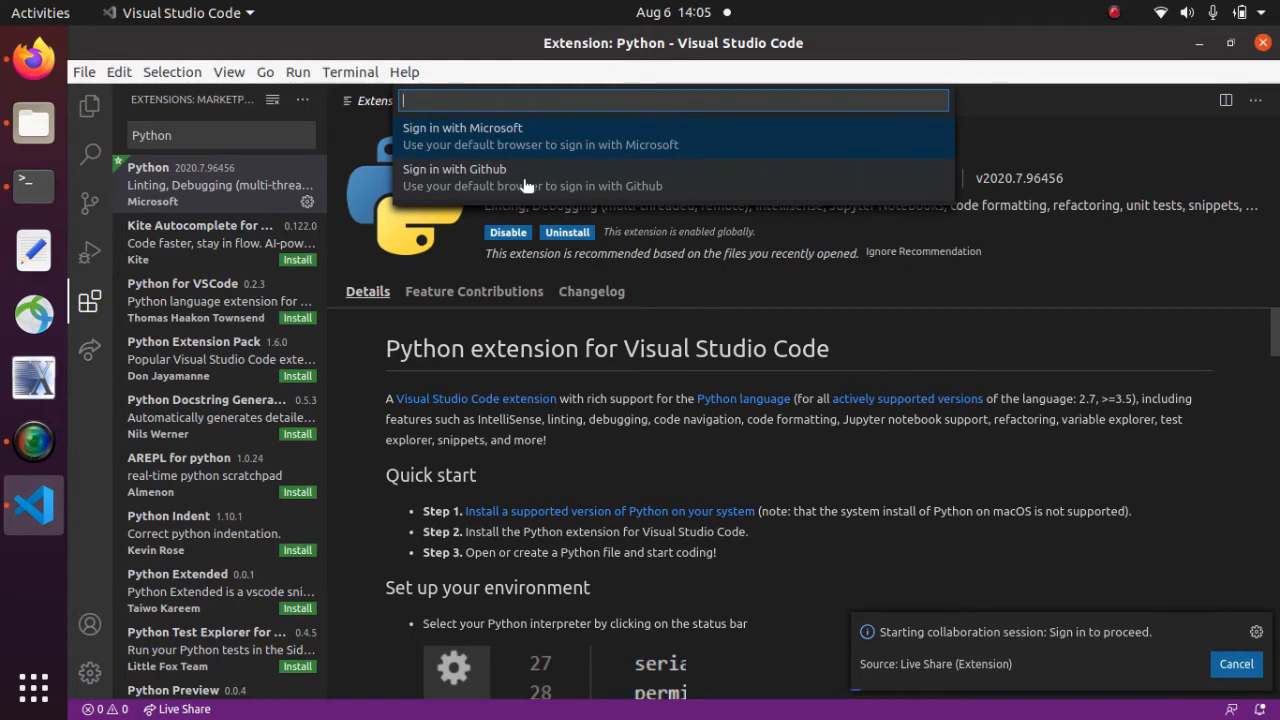
left_click(30, 68)
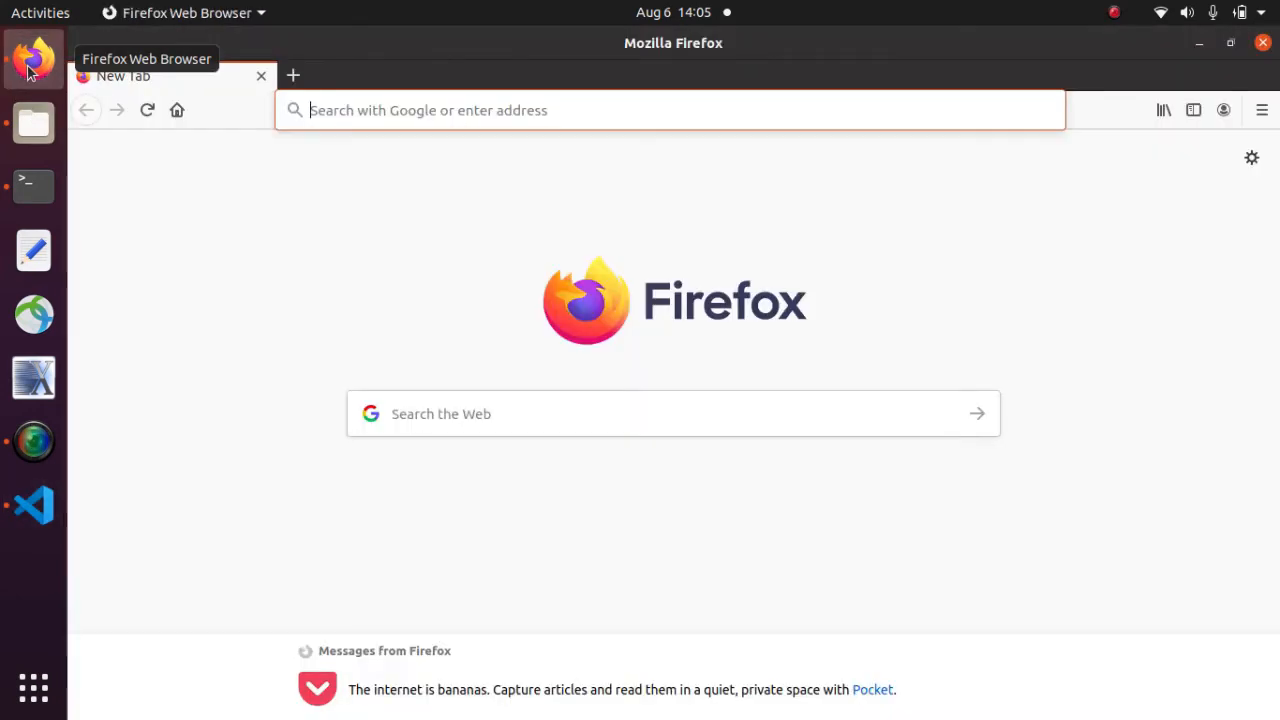
- Load github.com in Firefox, then minimize the browser
left_click(357, 106)
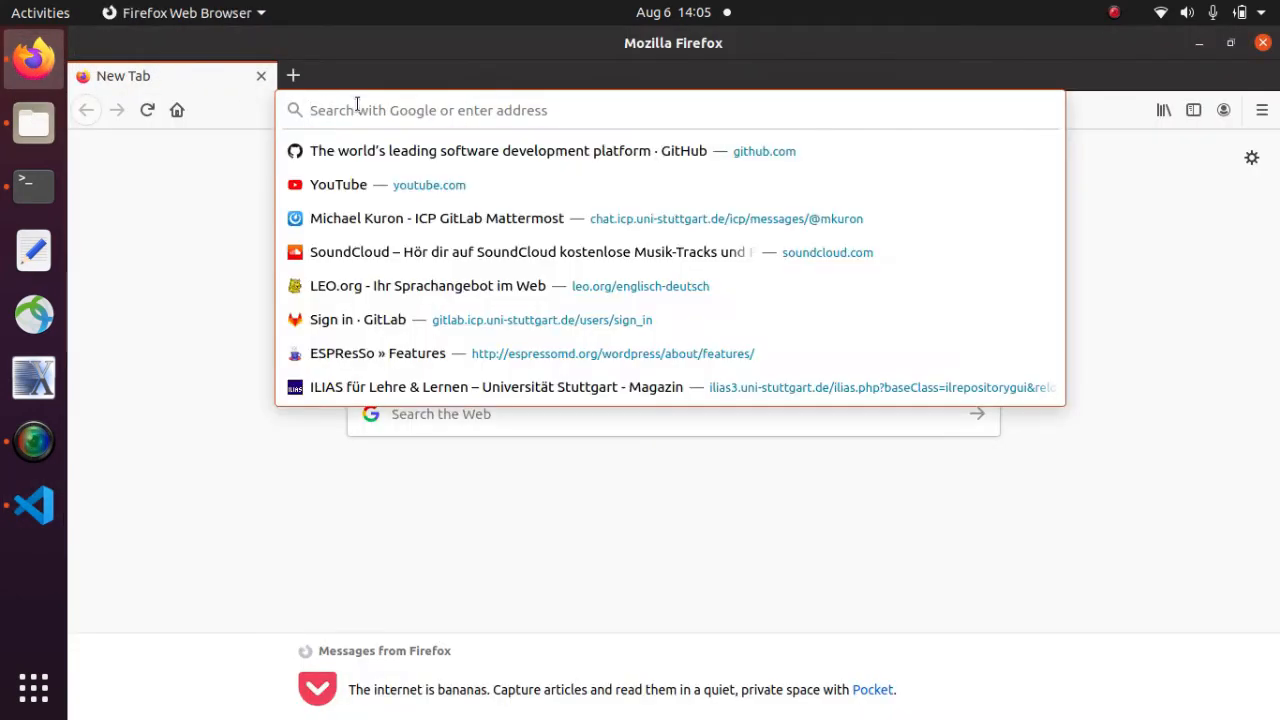
type("github.com/")
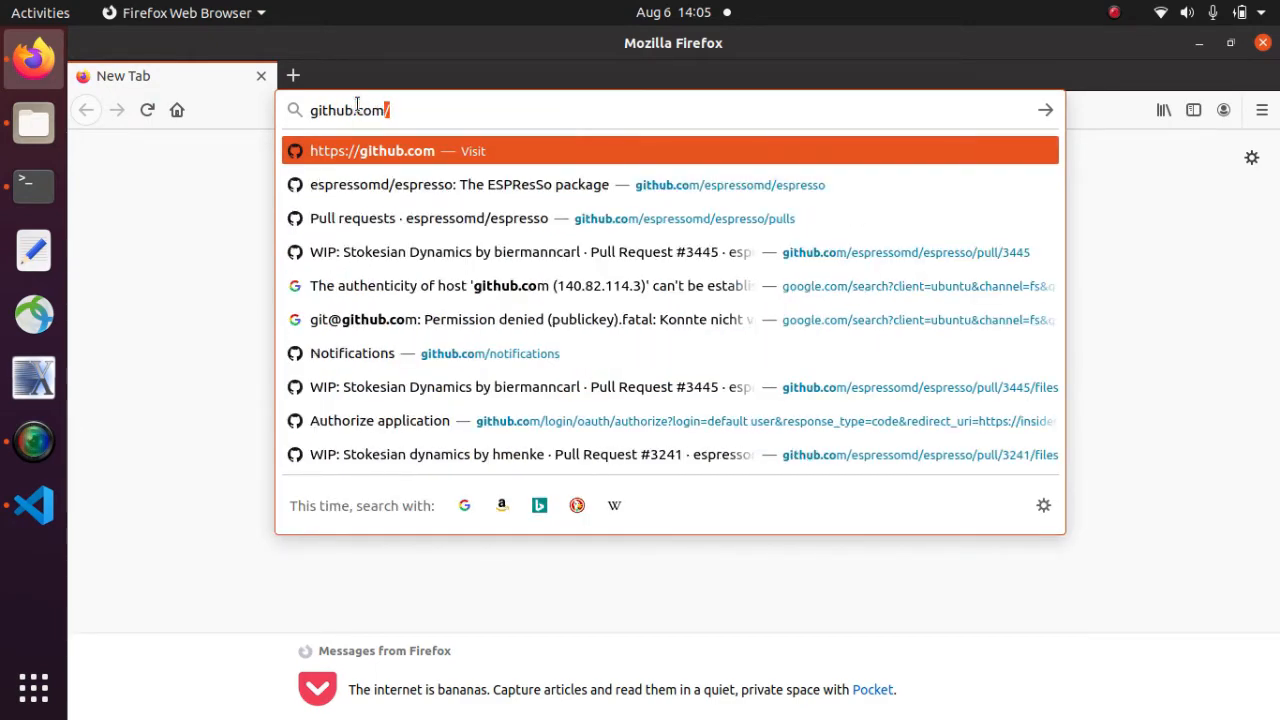
key("Return")
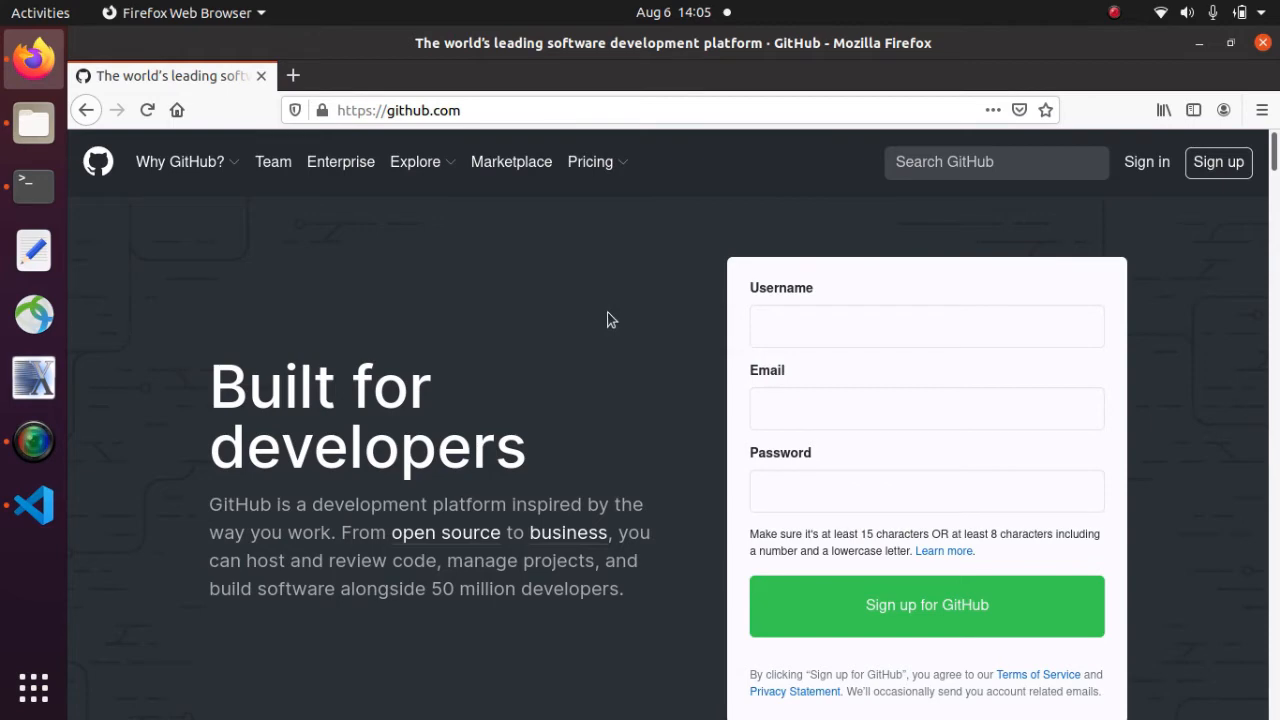
left_click(1197, 44)
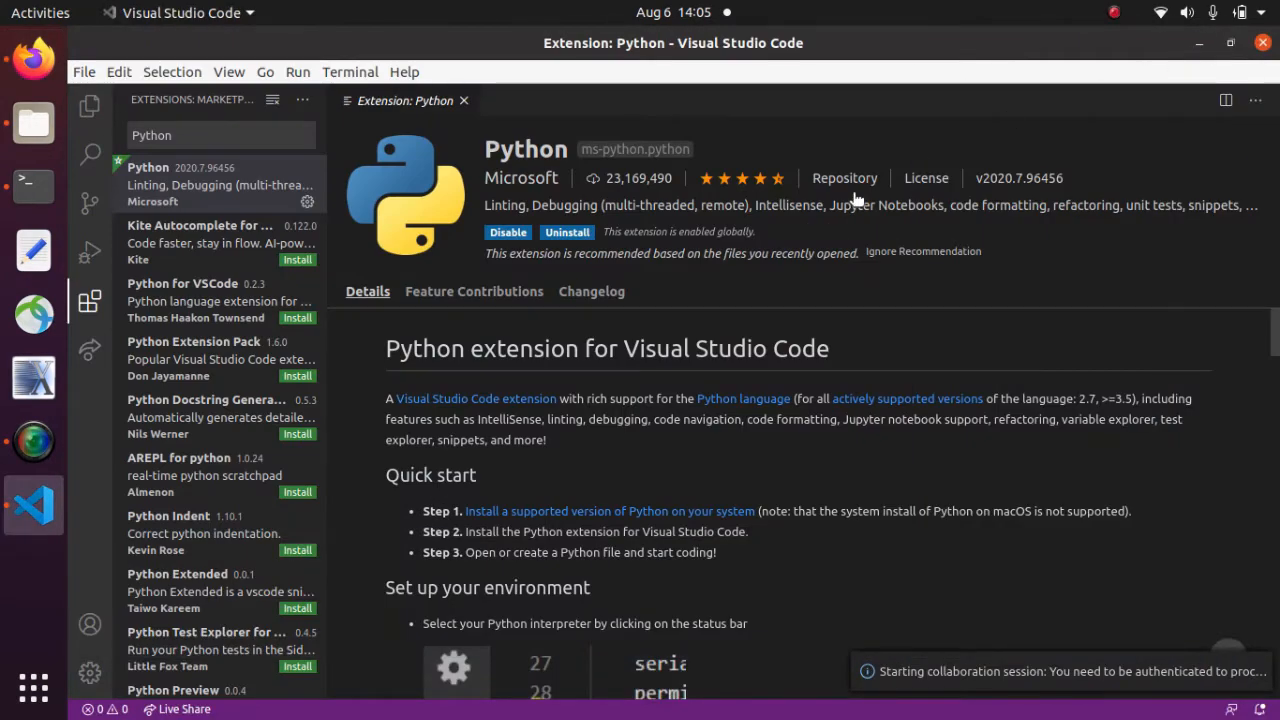
- Sign in to Live Share with your GitHub username, authorize it, and send the link to VS Code
left_click(184, 709)
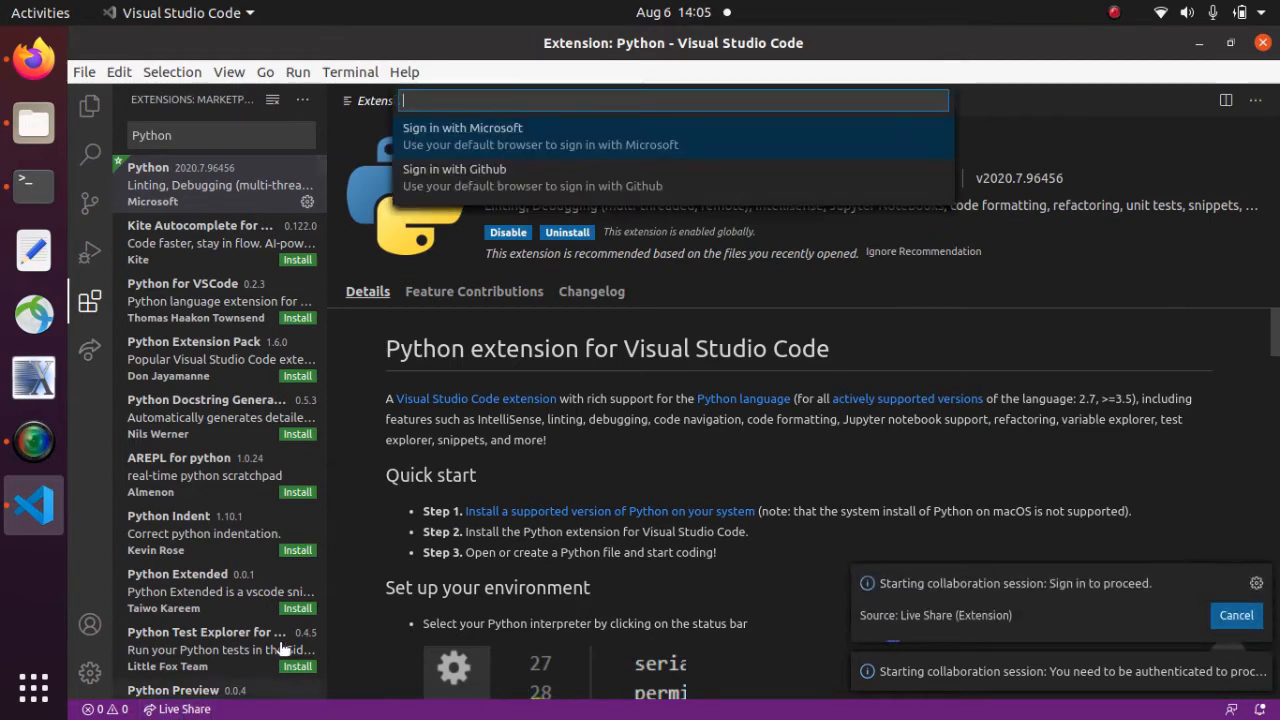
left_click(481, 184)
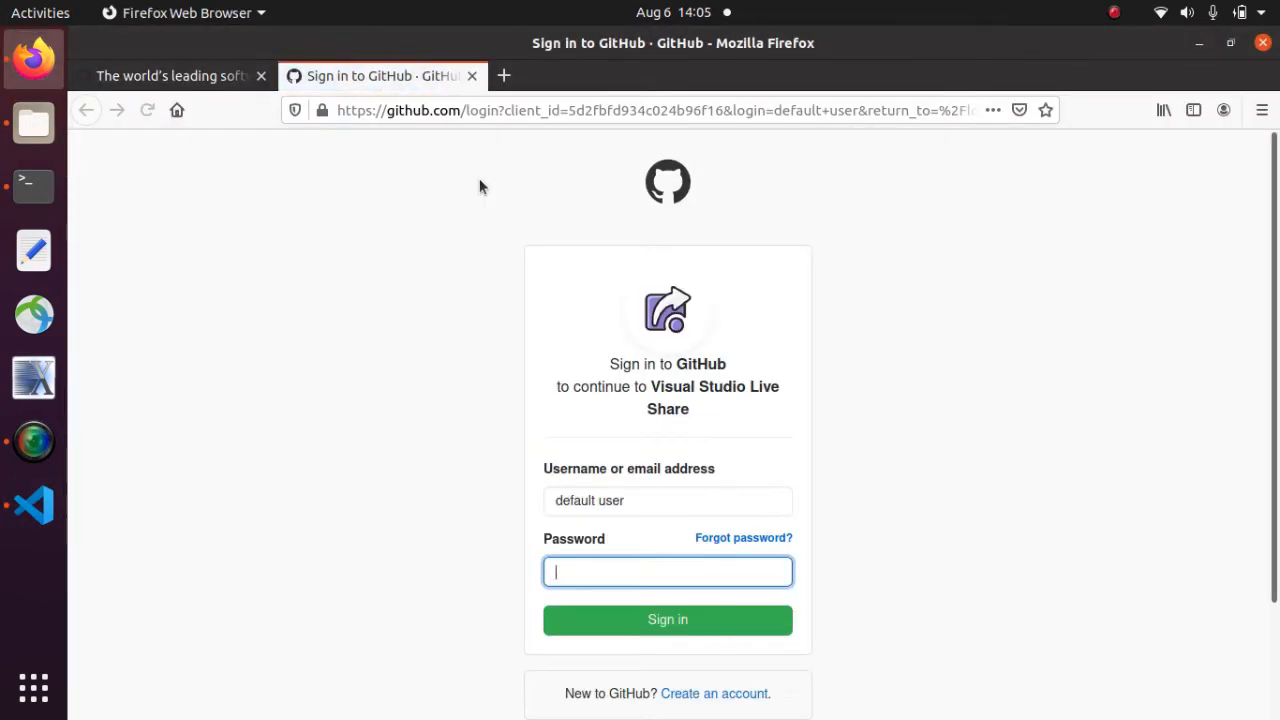
left_click_drag(668, 500, 528, 487)
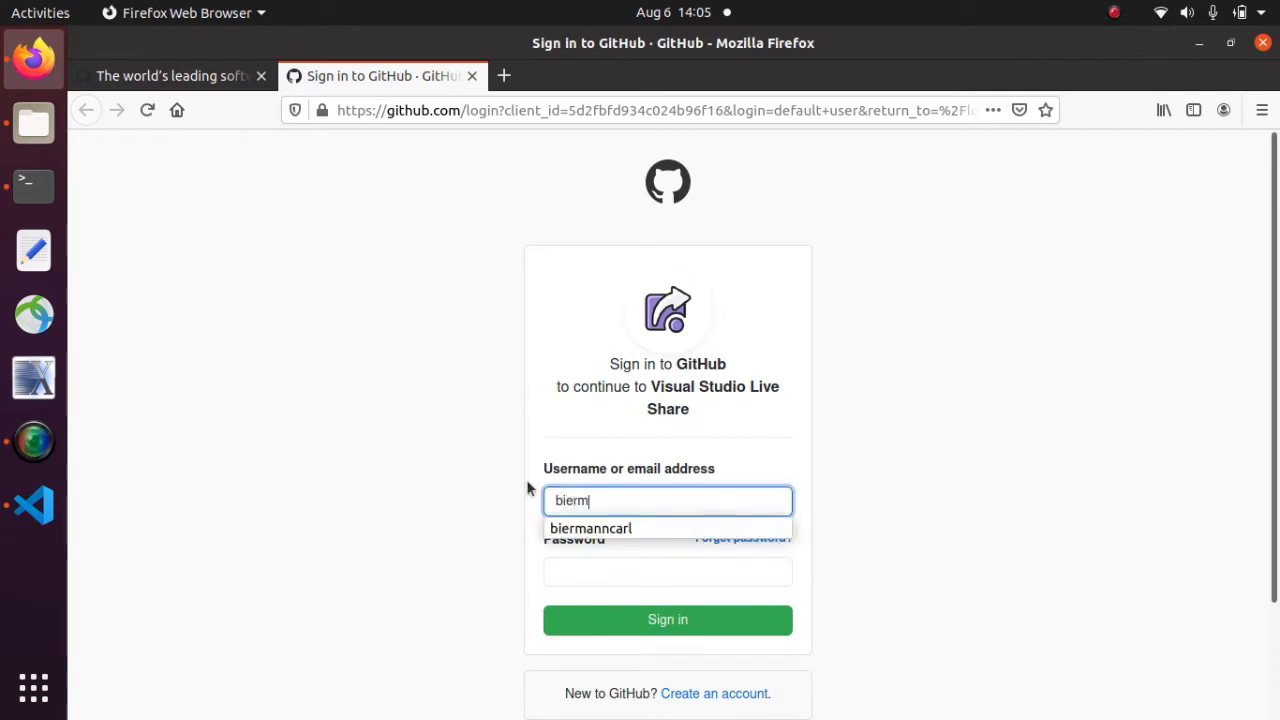
key("Tab")
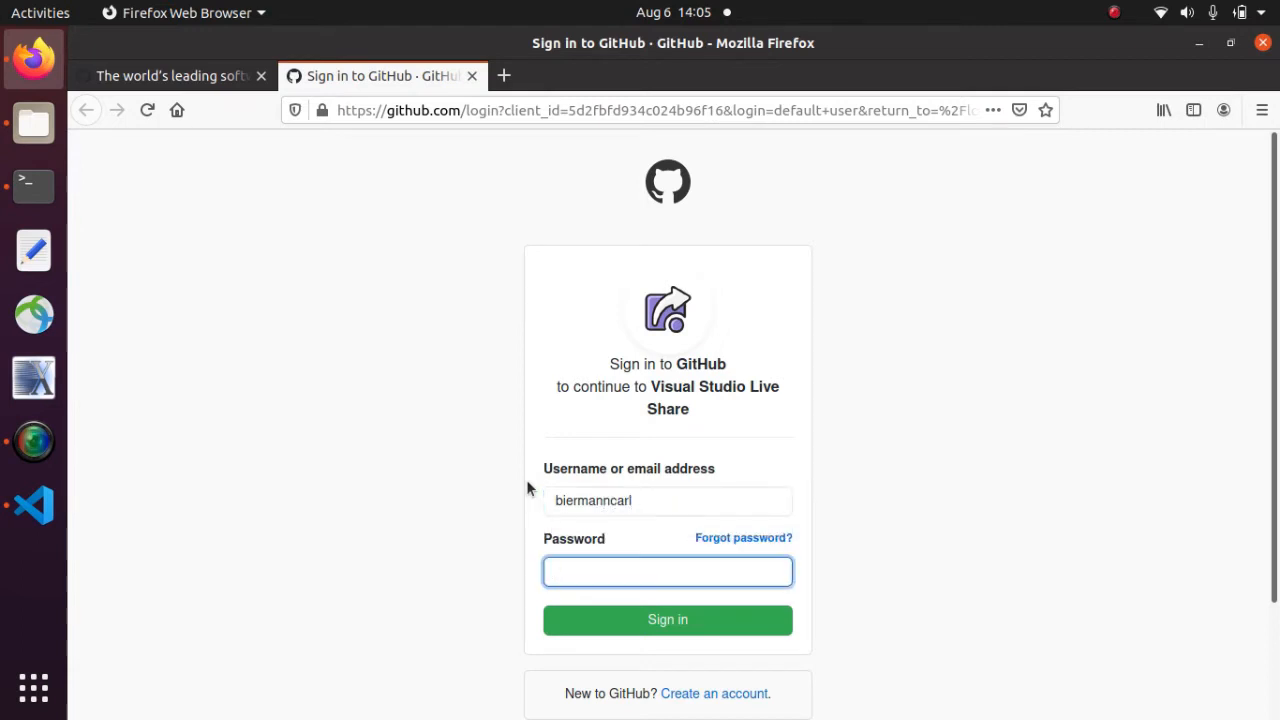
key("Return")
left_click(749, 544)
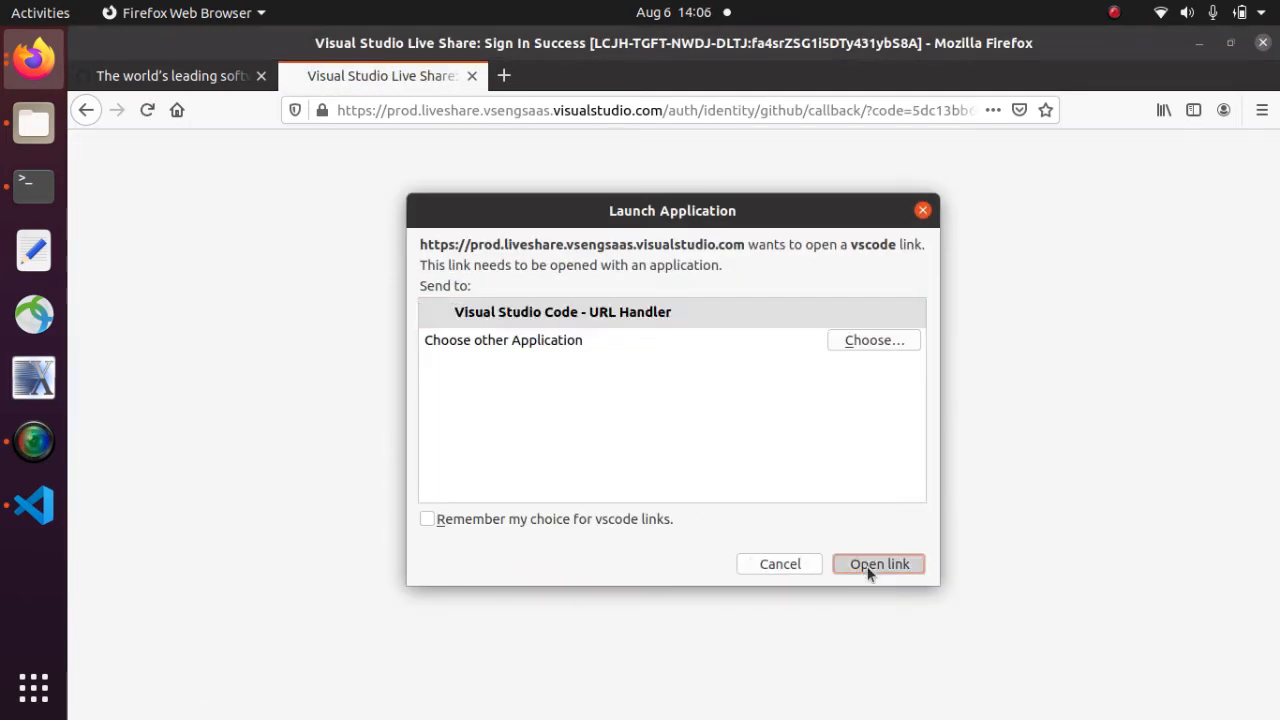
left_click(868, 566)
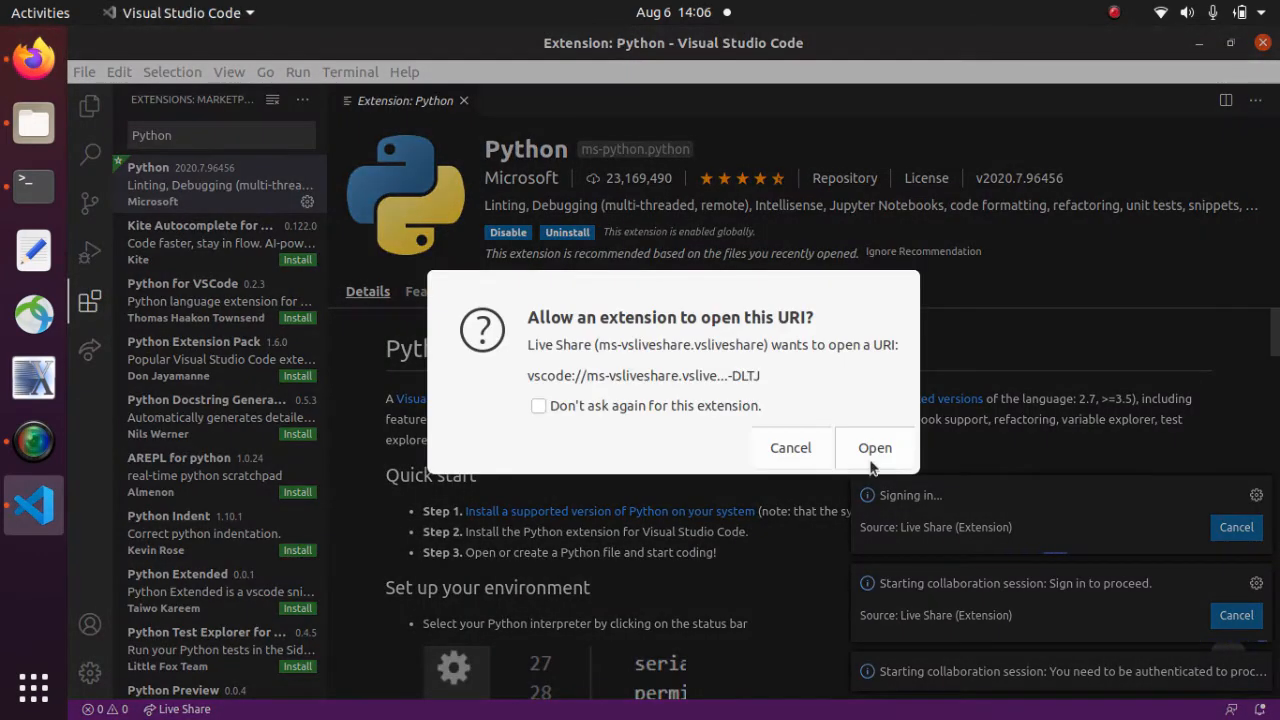
- Let Live Share open the sign-in link, then stop the running collaboration session
left_click(872, 450)
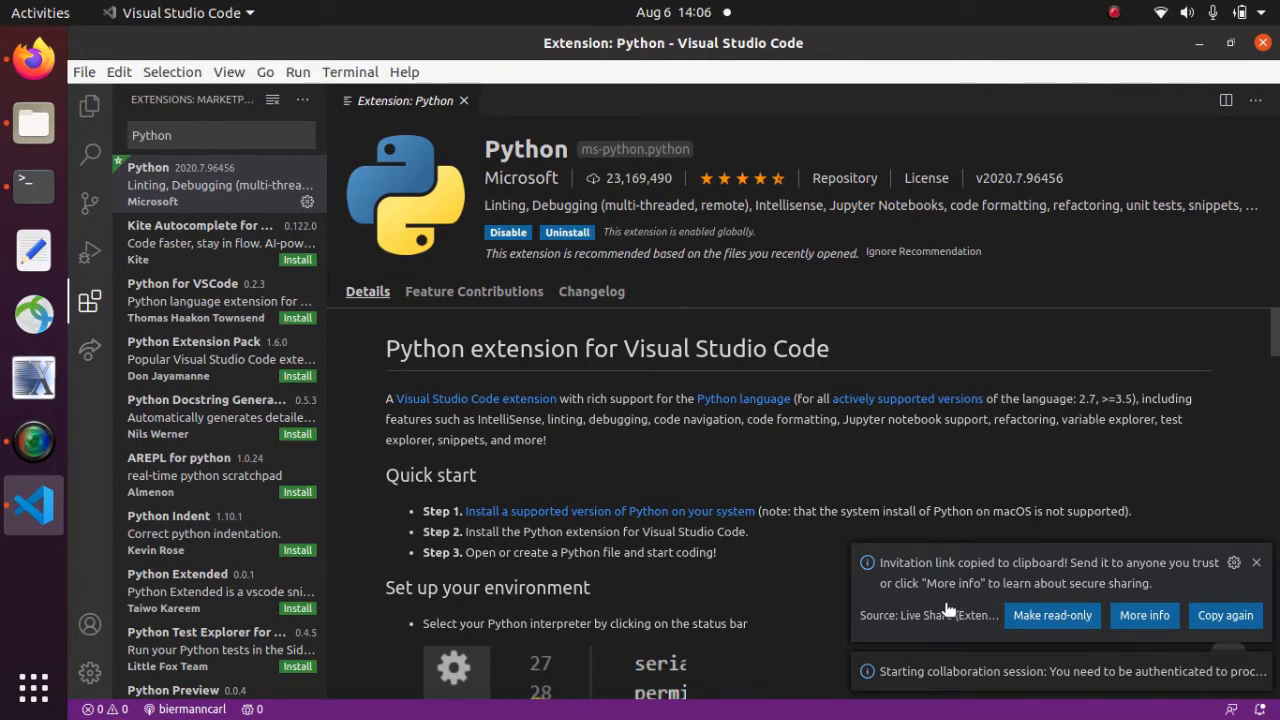
left_click(88, 352)
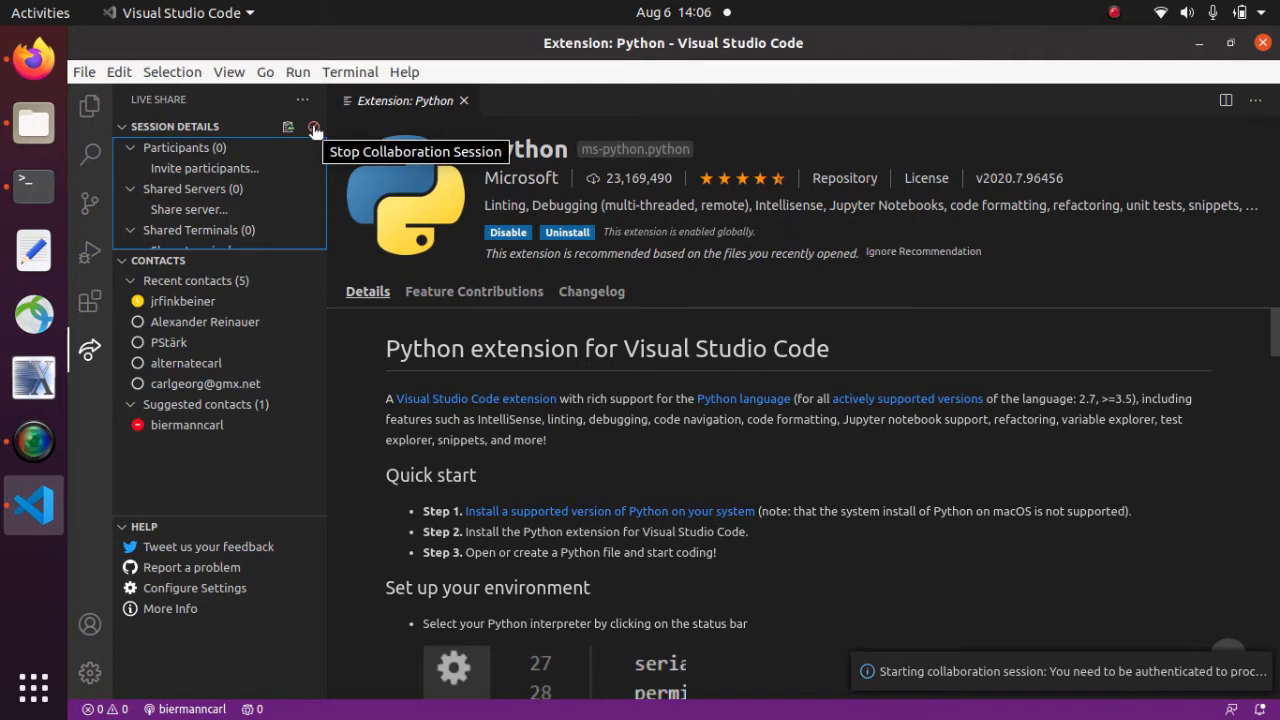
left_click(315, 129)
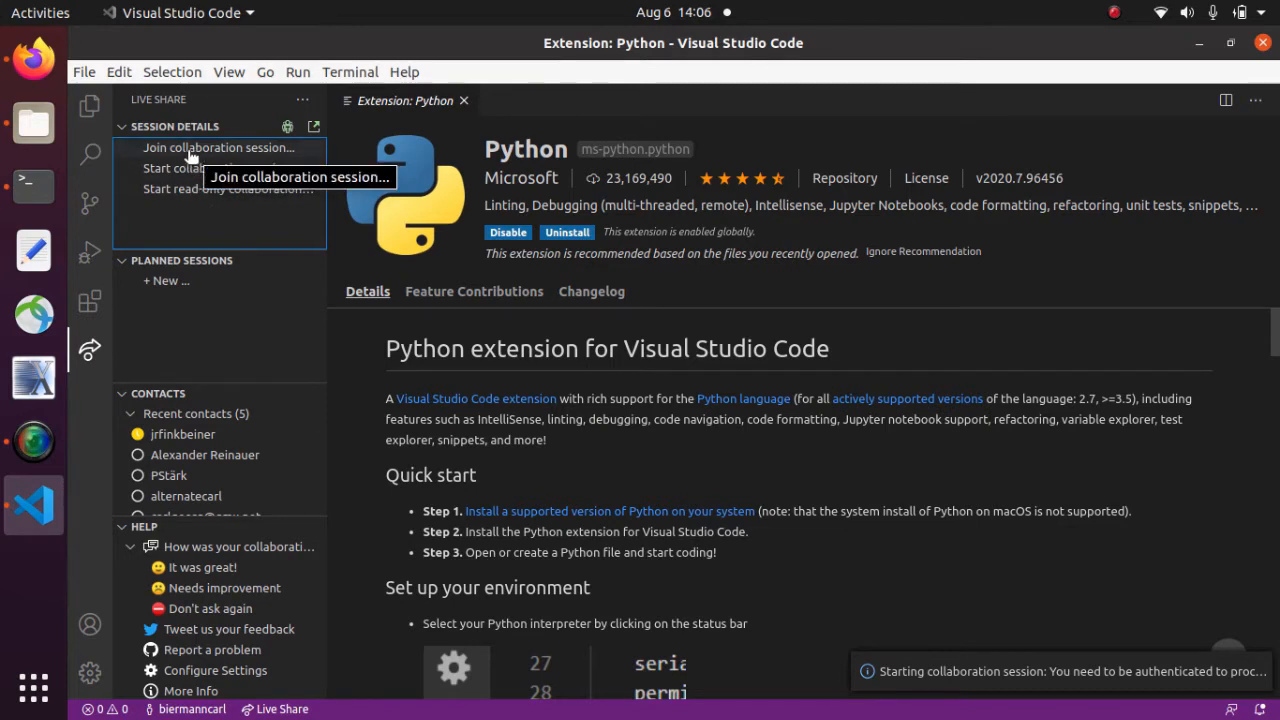
- Clear and dismiss the Join collaboration session prompt, then bring the terminal forward
left_click(190, 149)
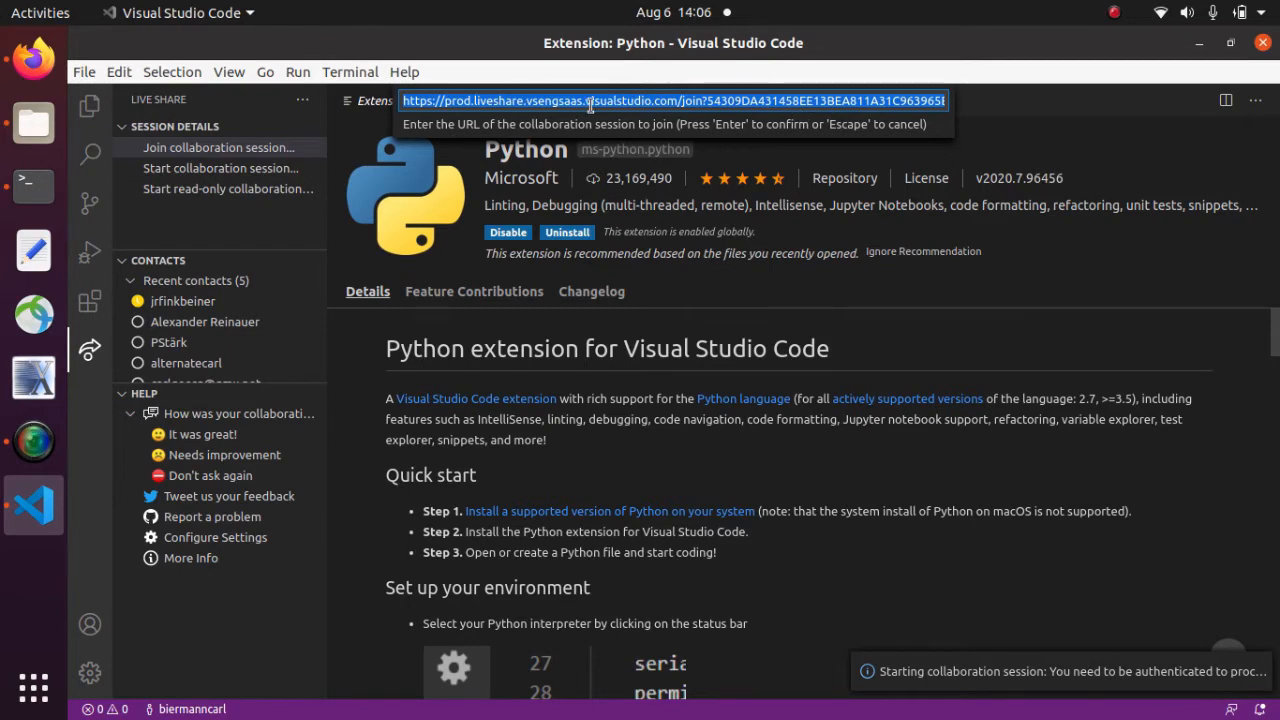
key("BackSpace")
left_click(196, 221)
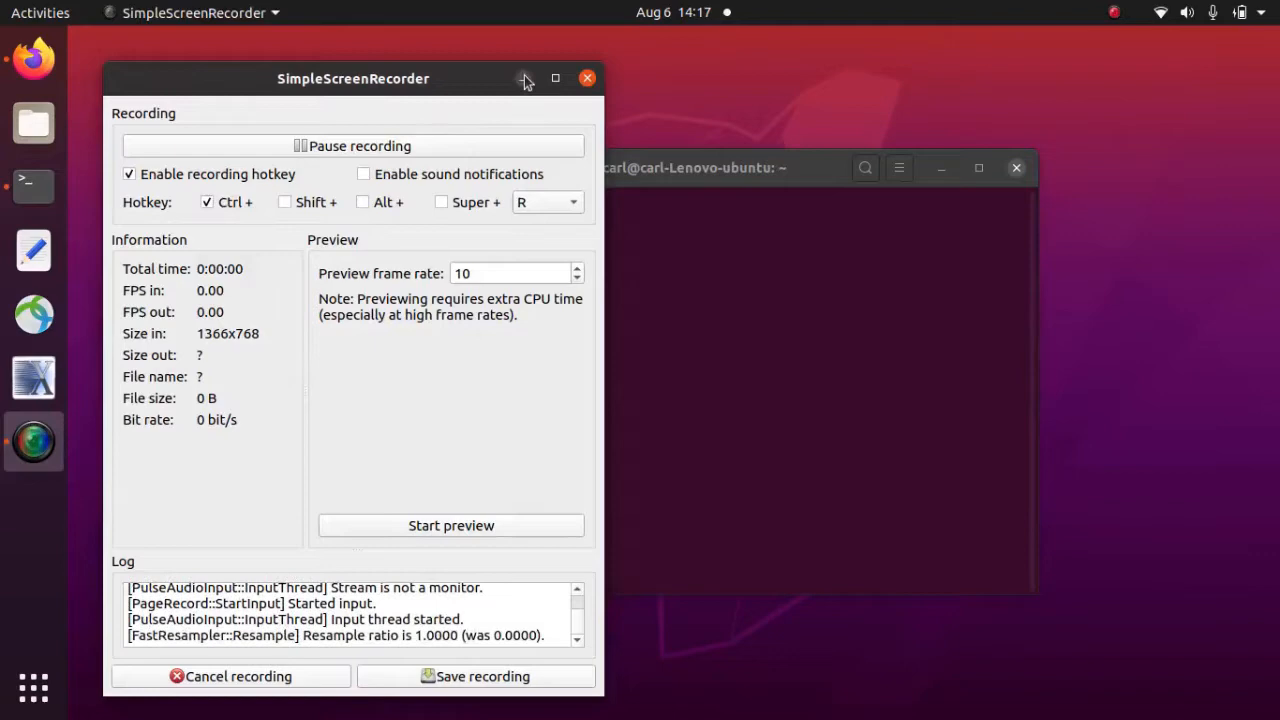
left_click(524, 79)
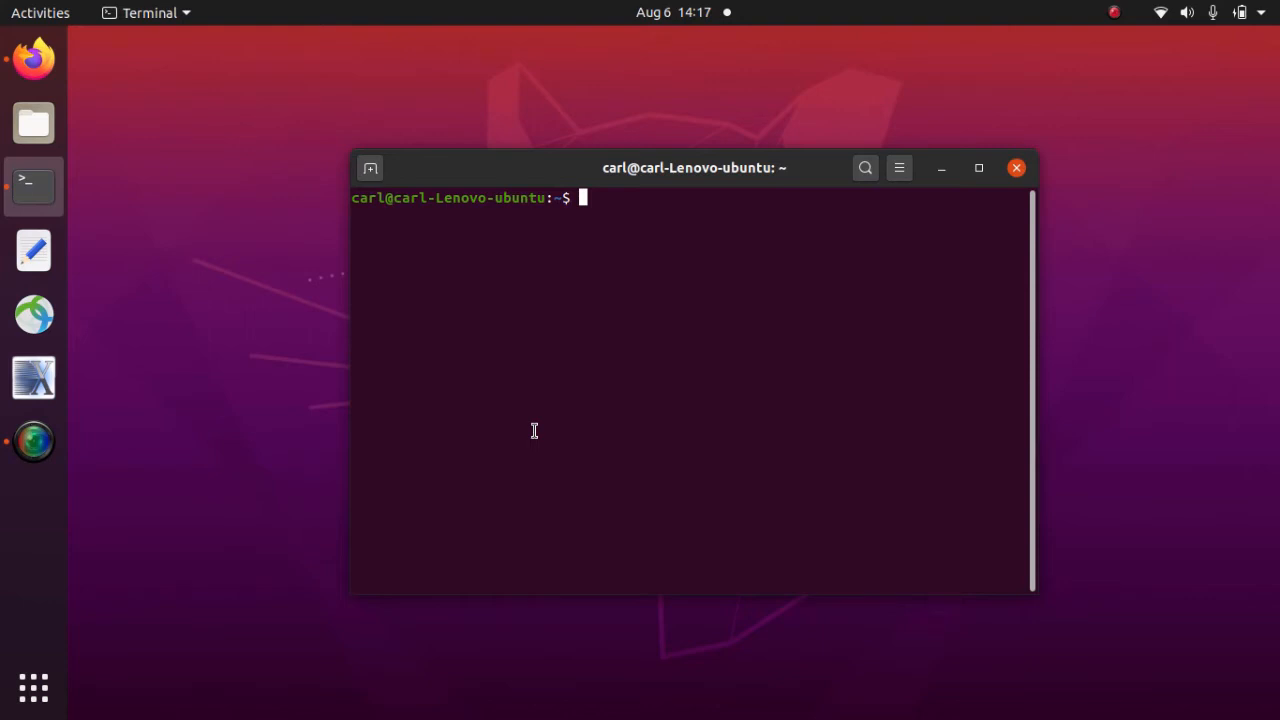
- Run sudo apt install code up to its password prompt, then switch to Firefox
type("sudo apt instal")
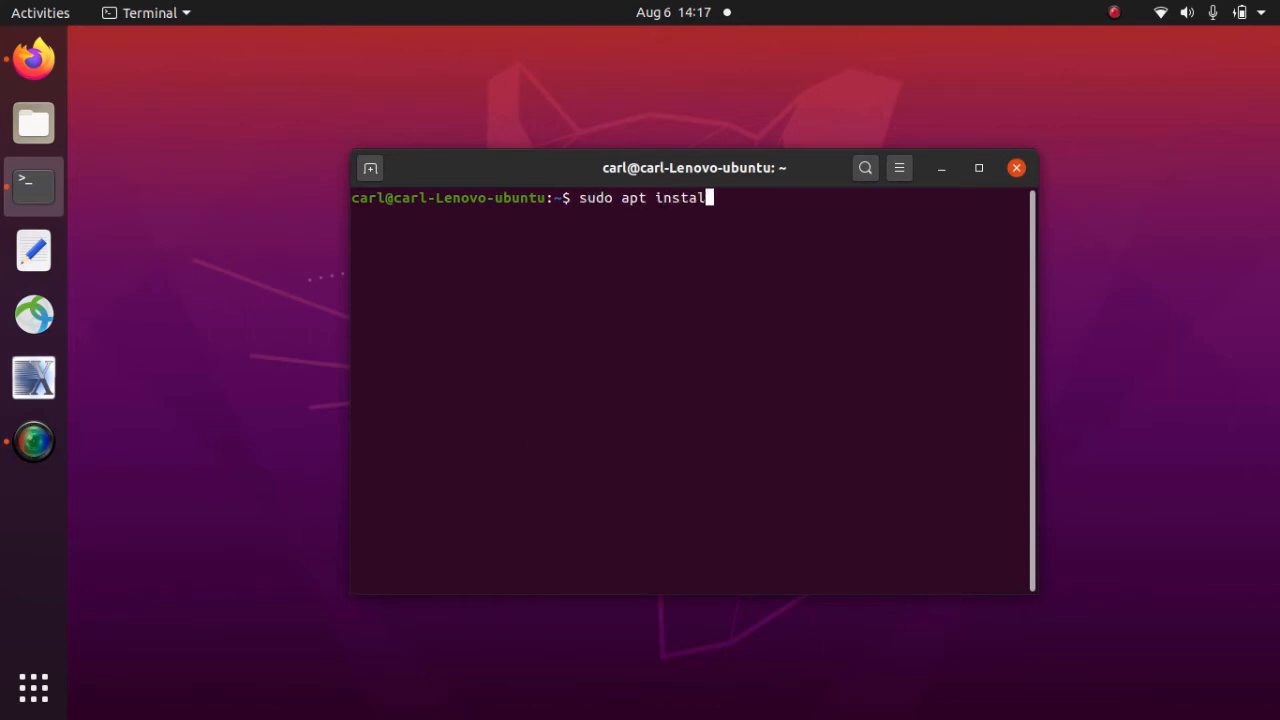
type("l code")
key("Return")
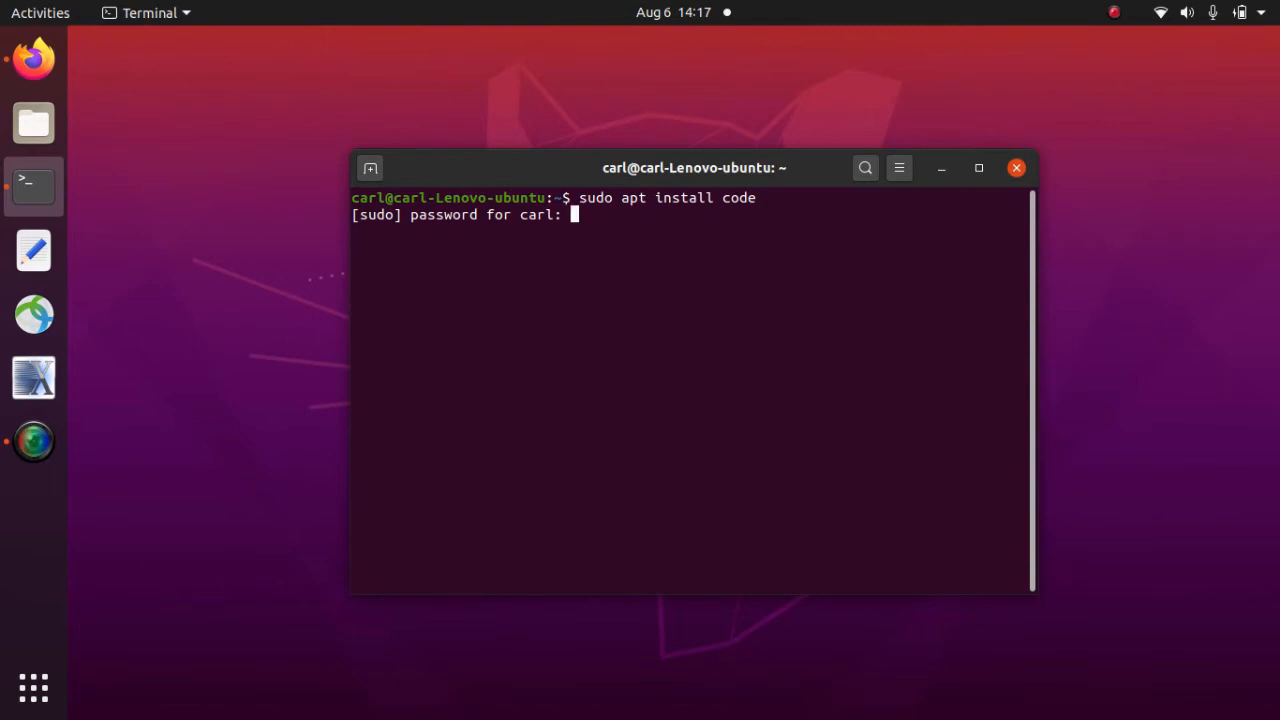
left_click(34, 58)
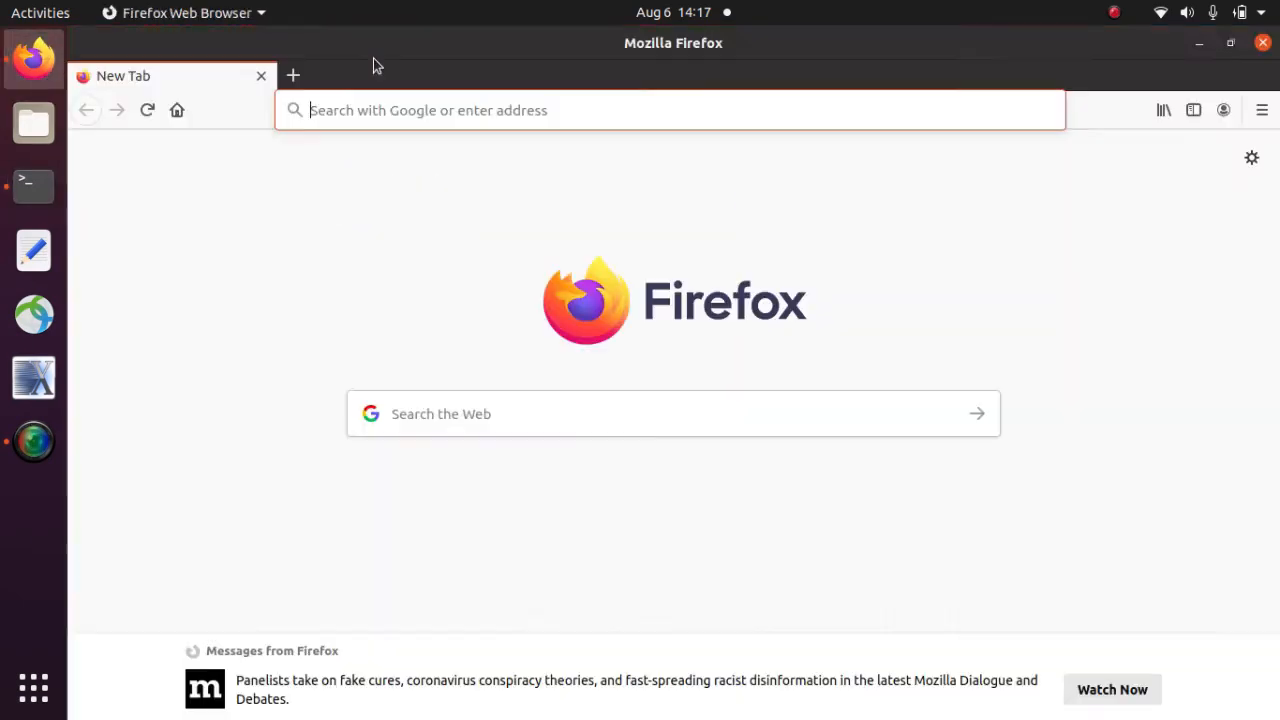
- Go to the code.visualstudio.com website
left_click(363, 107)
type("code.visualstudio.com/")
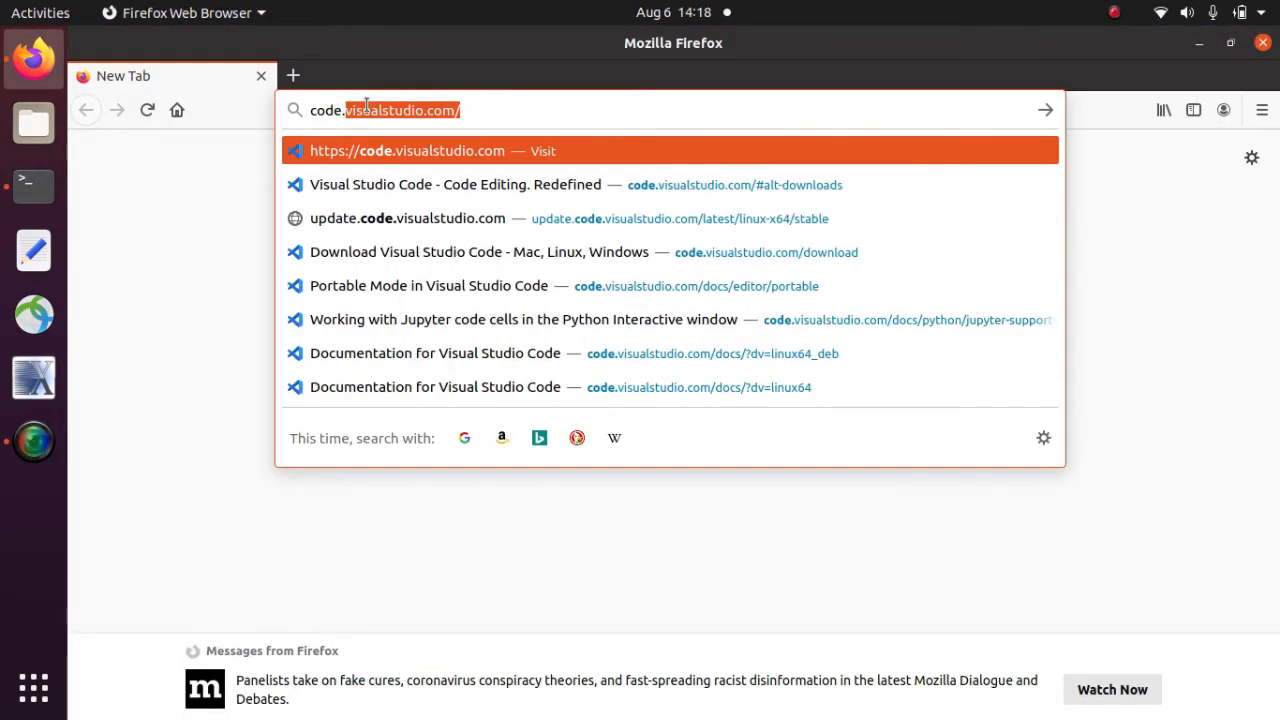
key("Return")
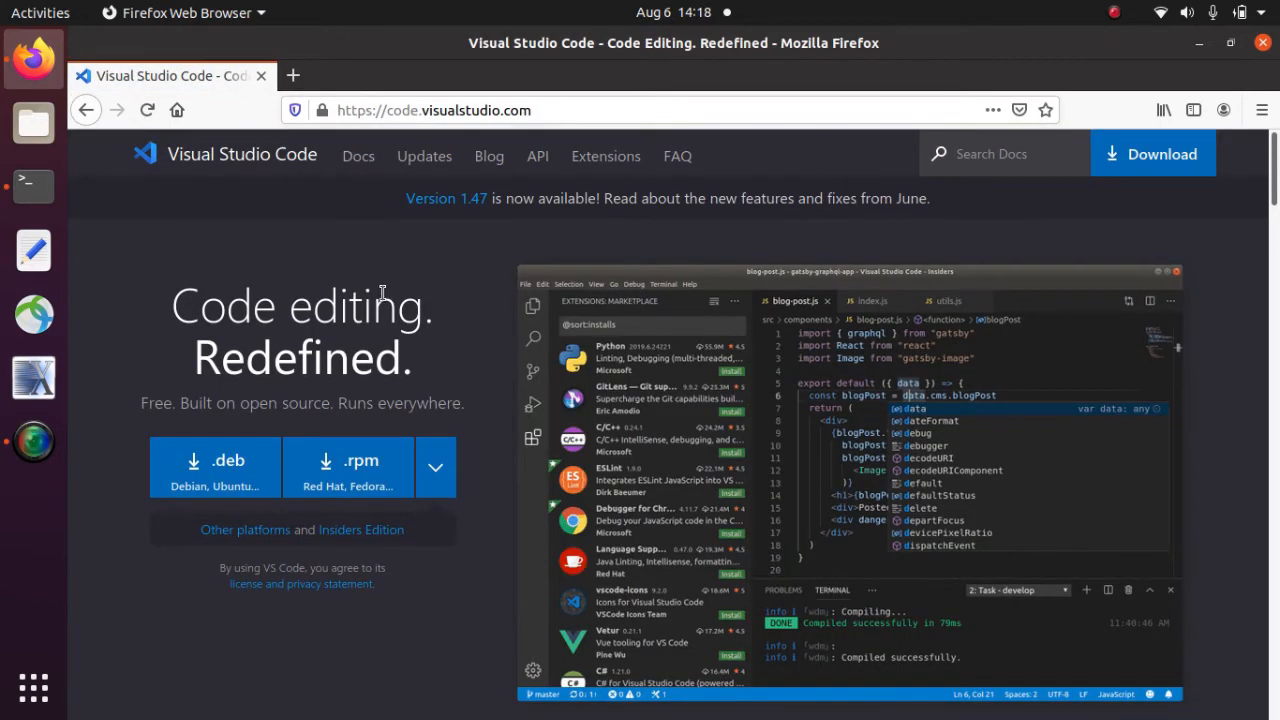
- Save the 64-bit Linux .tar.gz of VS Code and open its Downloads folder
left_click(230, 537)
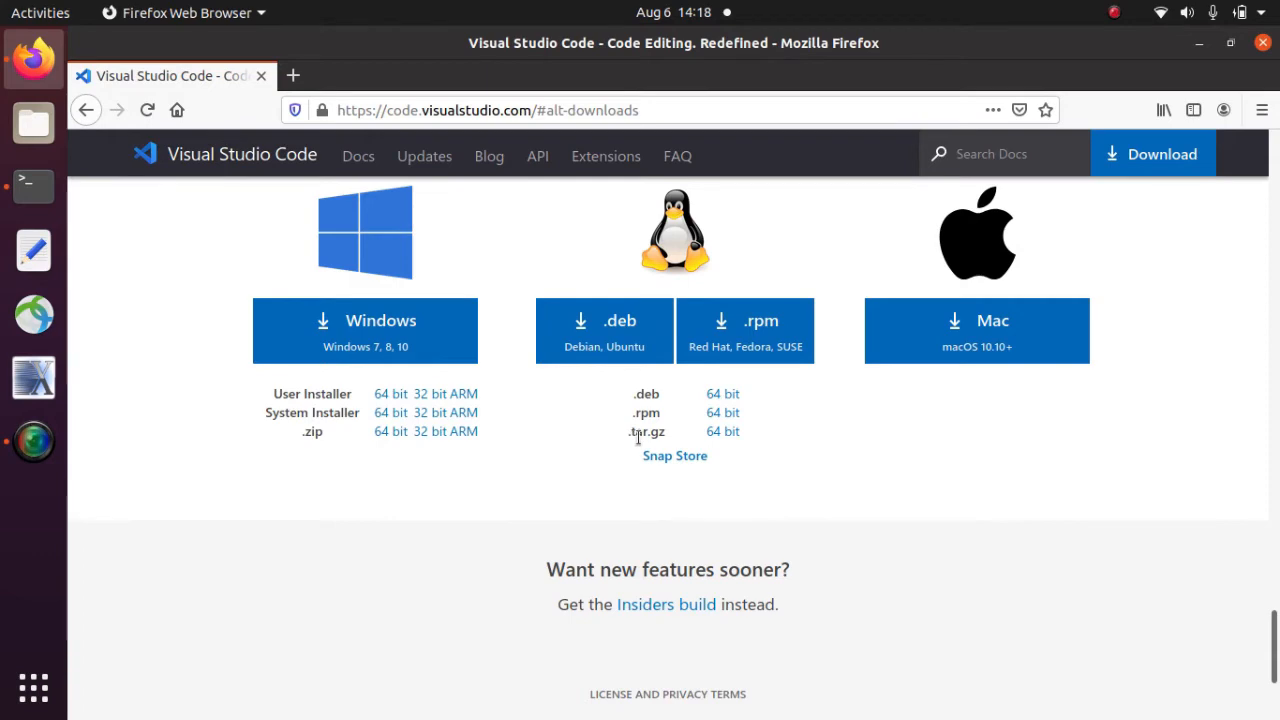
left_click(723, 434)
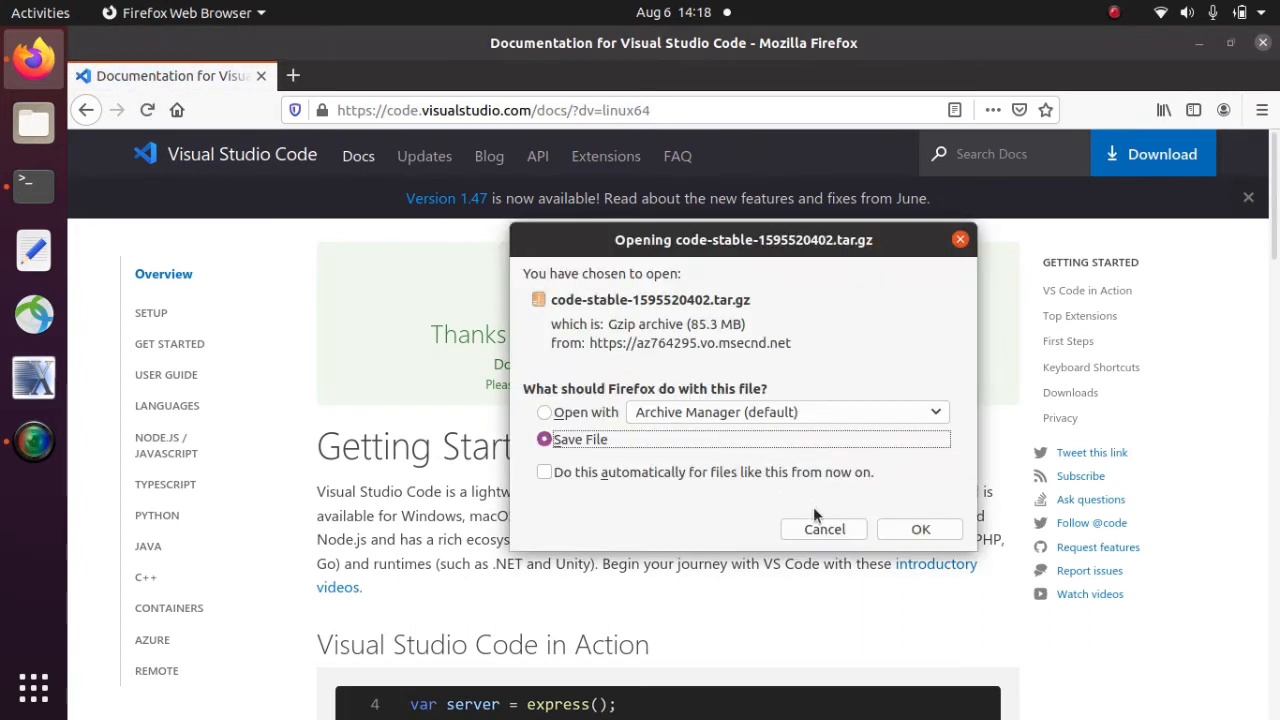
left_click(908, 535)
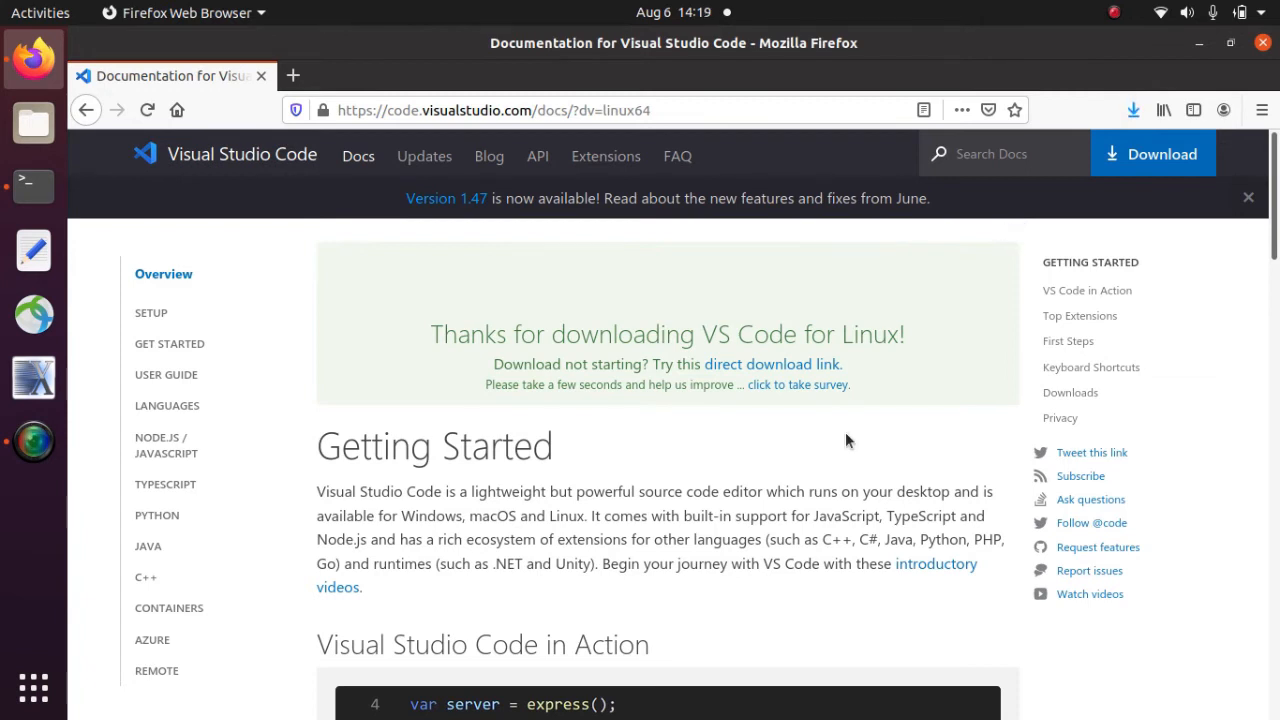
left_click(1133, 113)
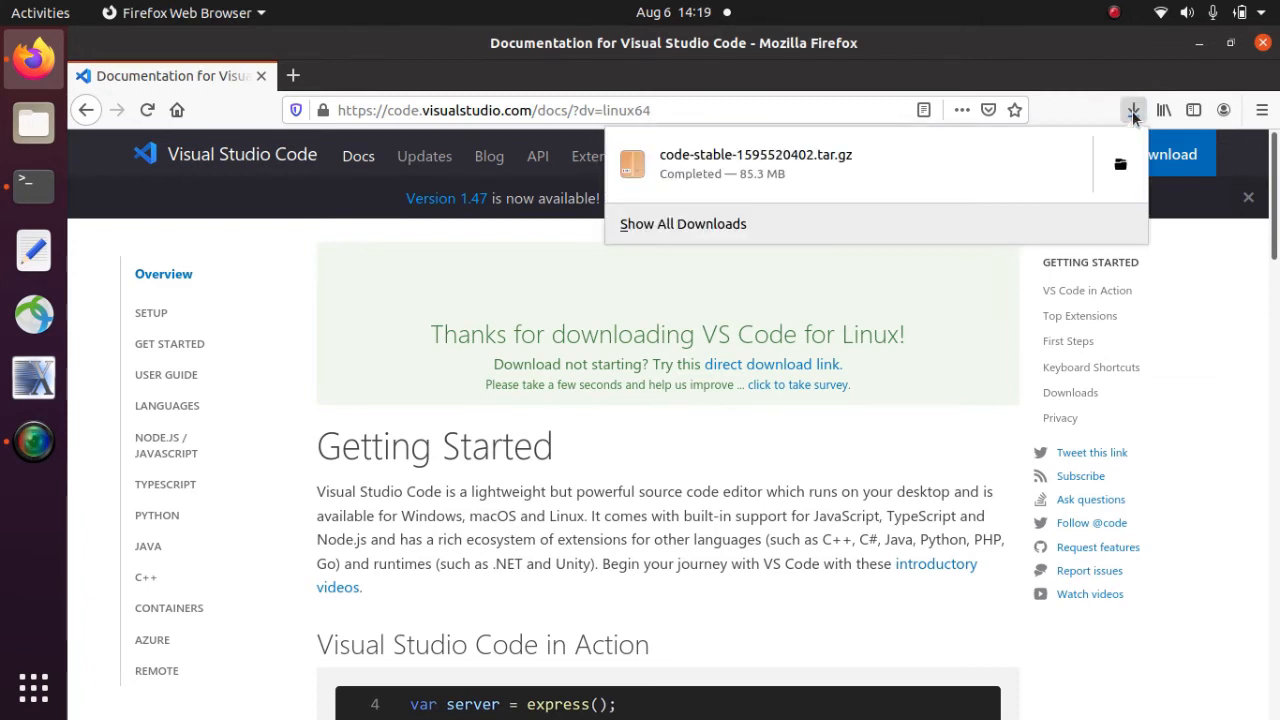
left_click(1121, 168)
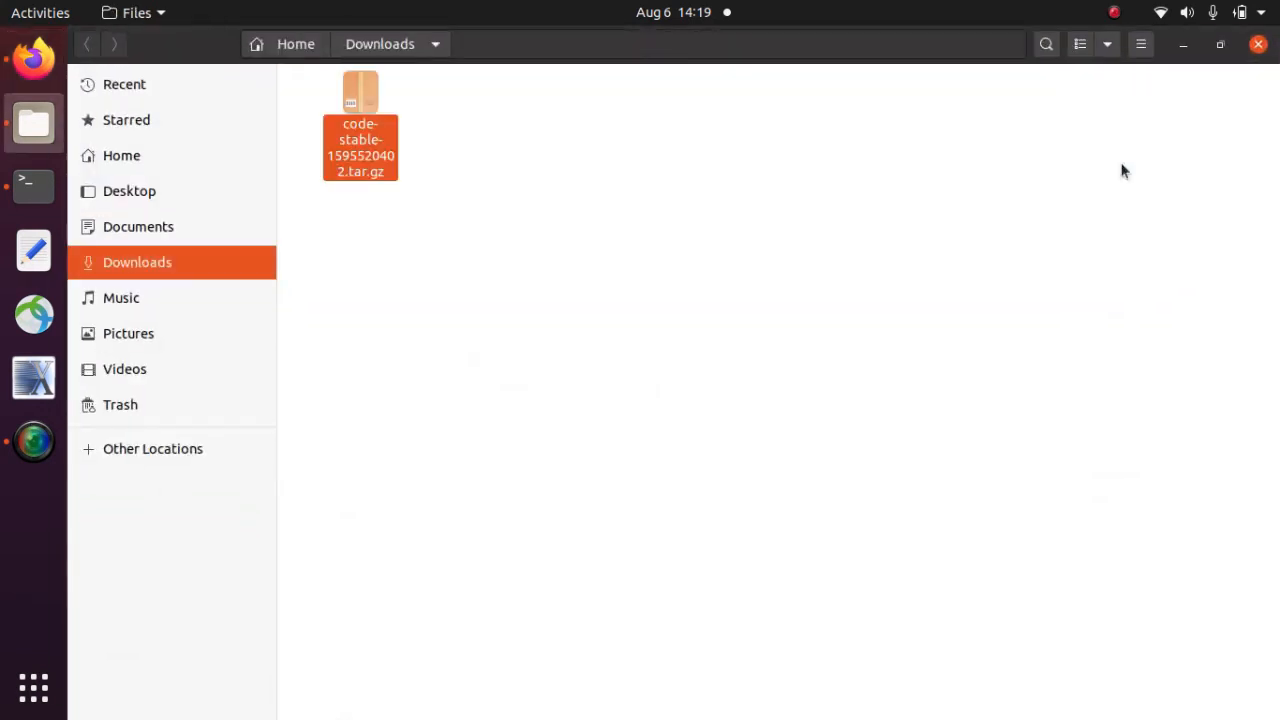
- Extract code-stable-1595520402.tar.gz into Downloads as VSCode-linux-x64, then browse to Home
double_click(356, 97)
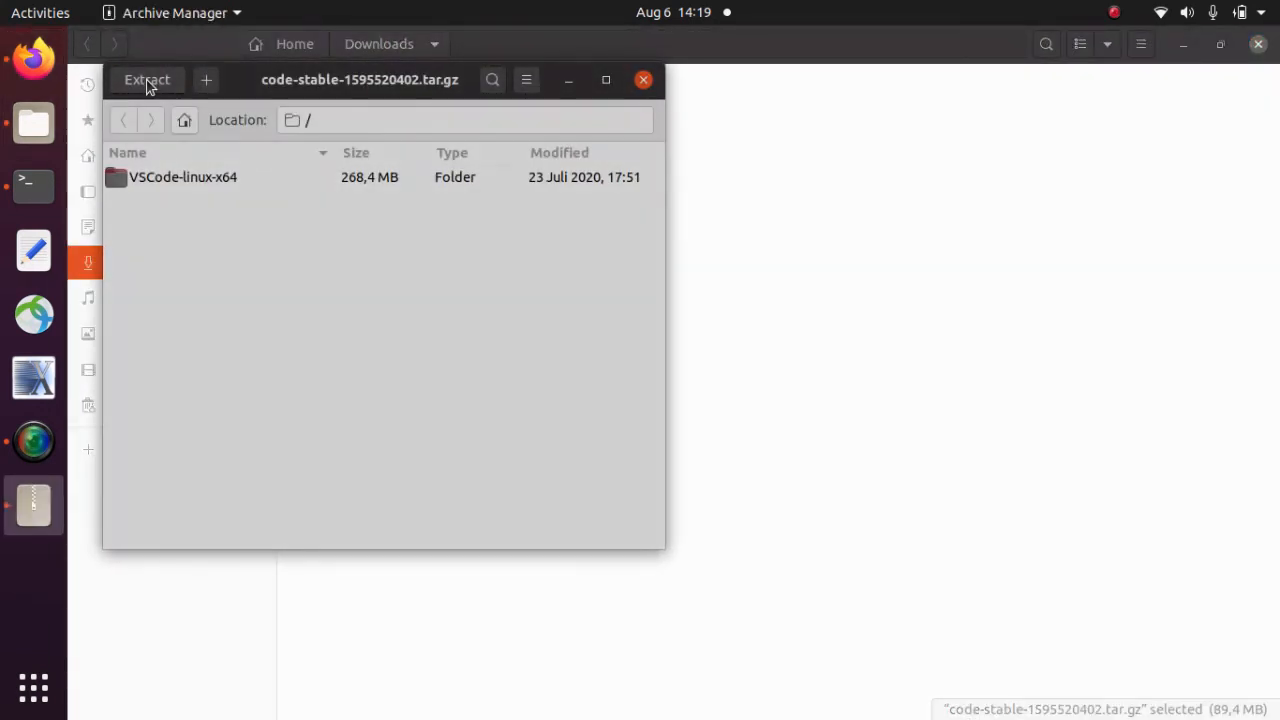
left_click(147, 82)
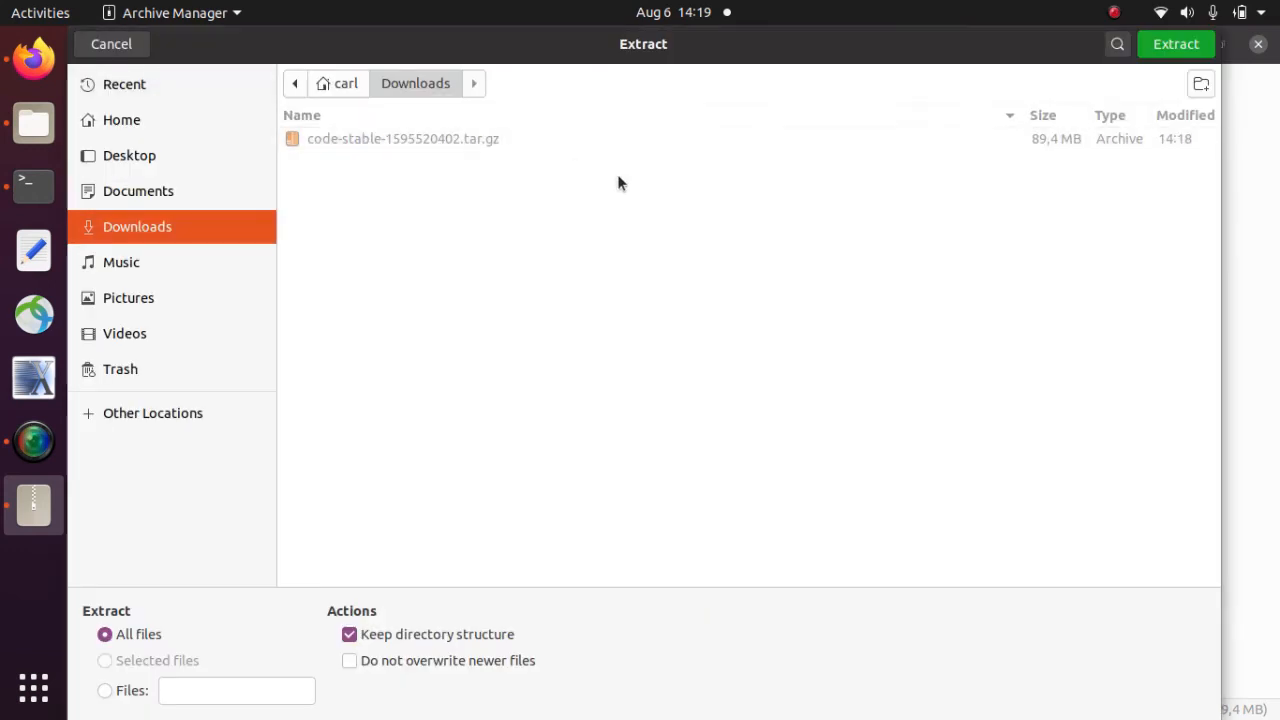
left_click(1175, 44)
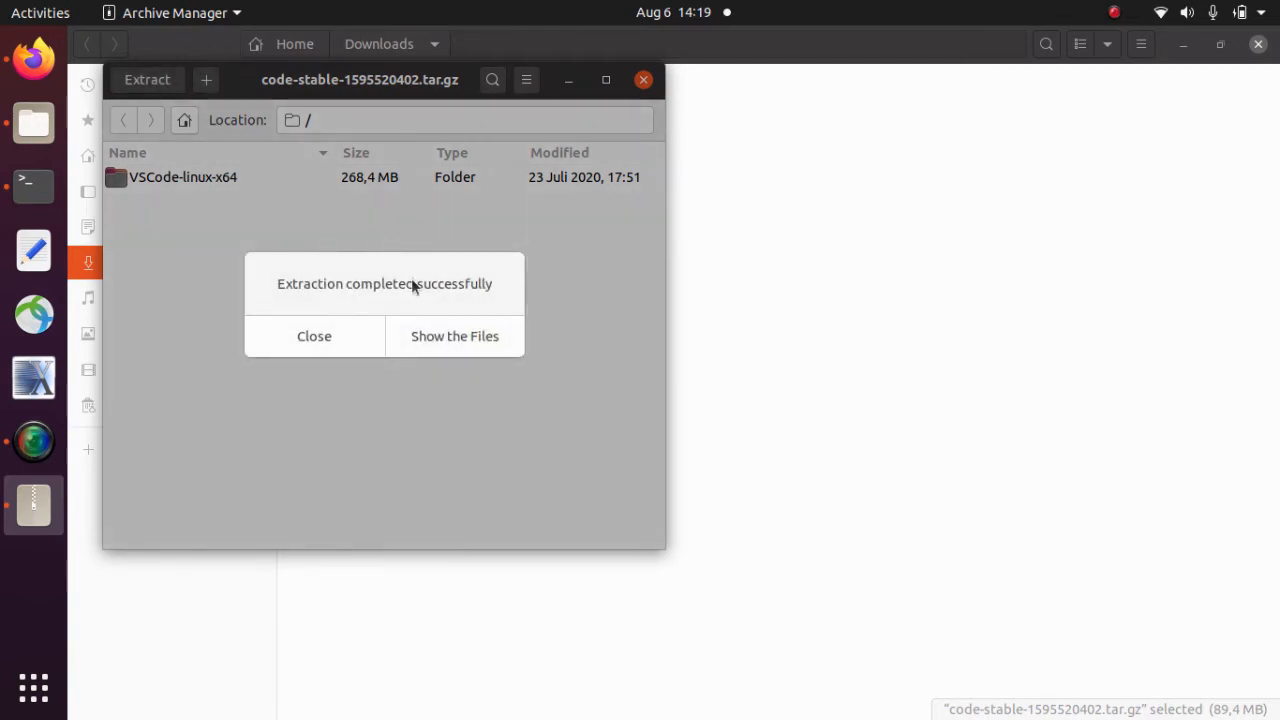
left_click(333, 337)
left_click(643, 79)
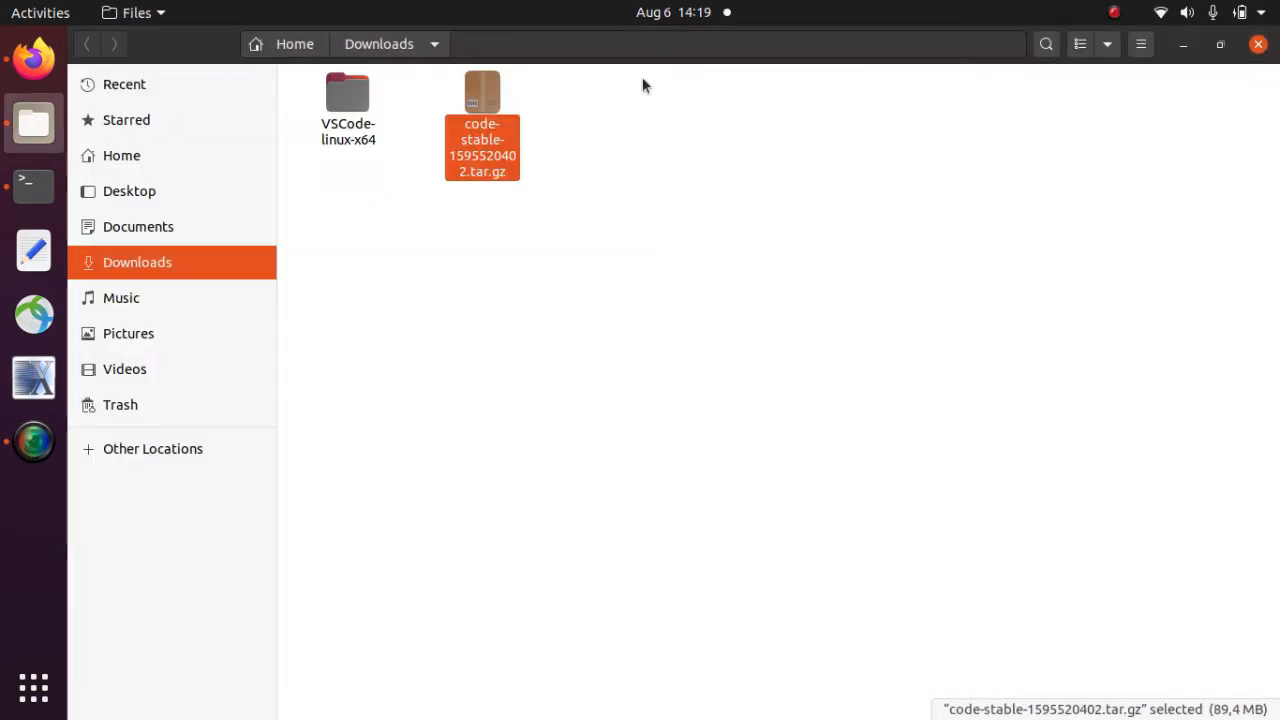
left_click(348, 105)
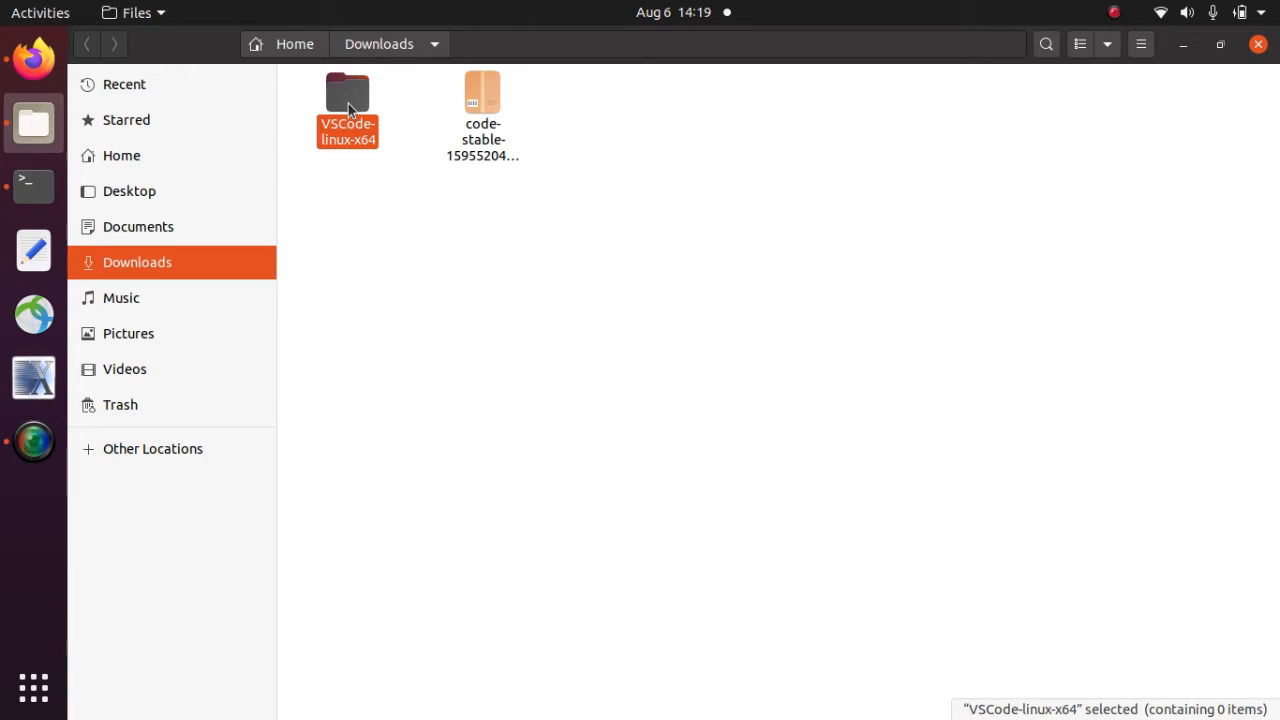
left_click(300, 46)
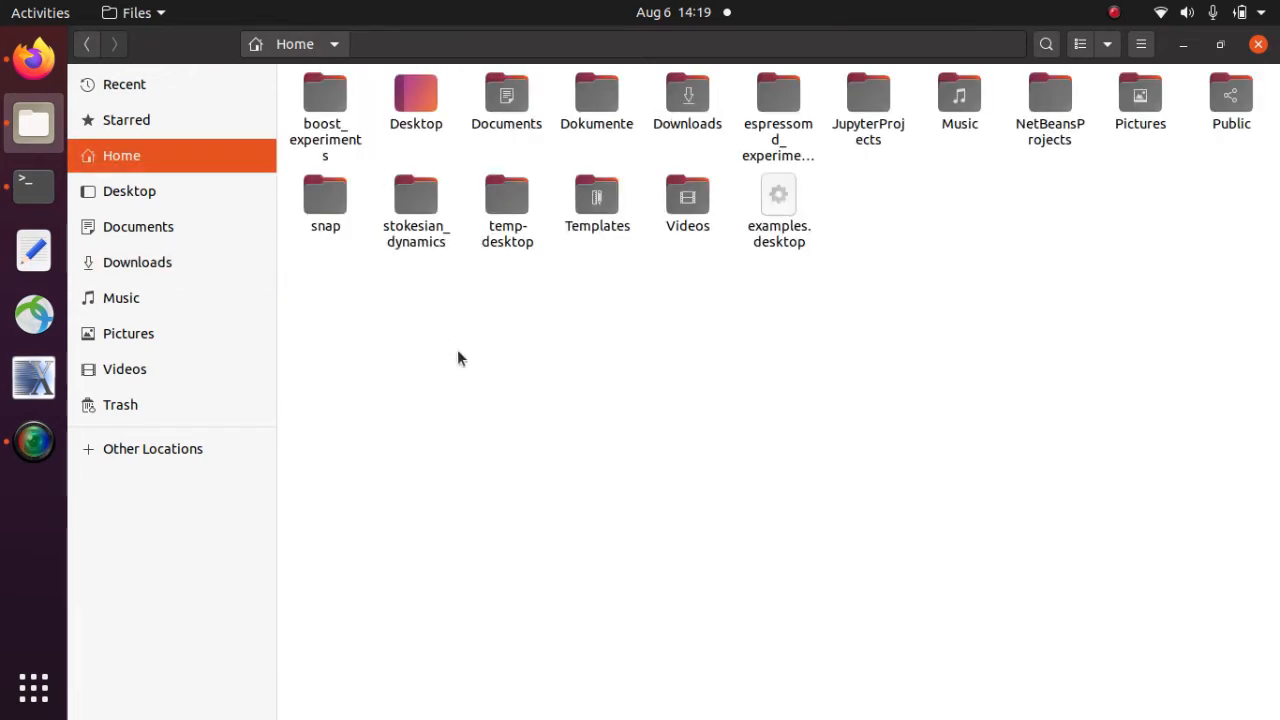
- Paste the VSCode-linux-x64 folder into Home and open its bin folder
key("ctrl+v")
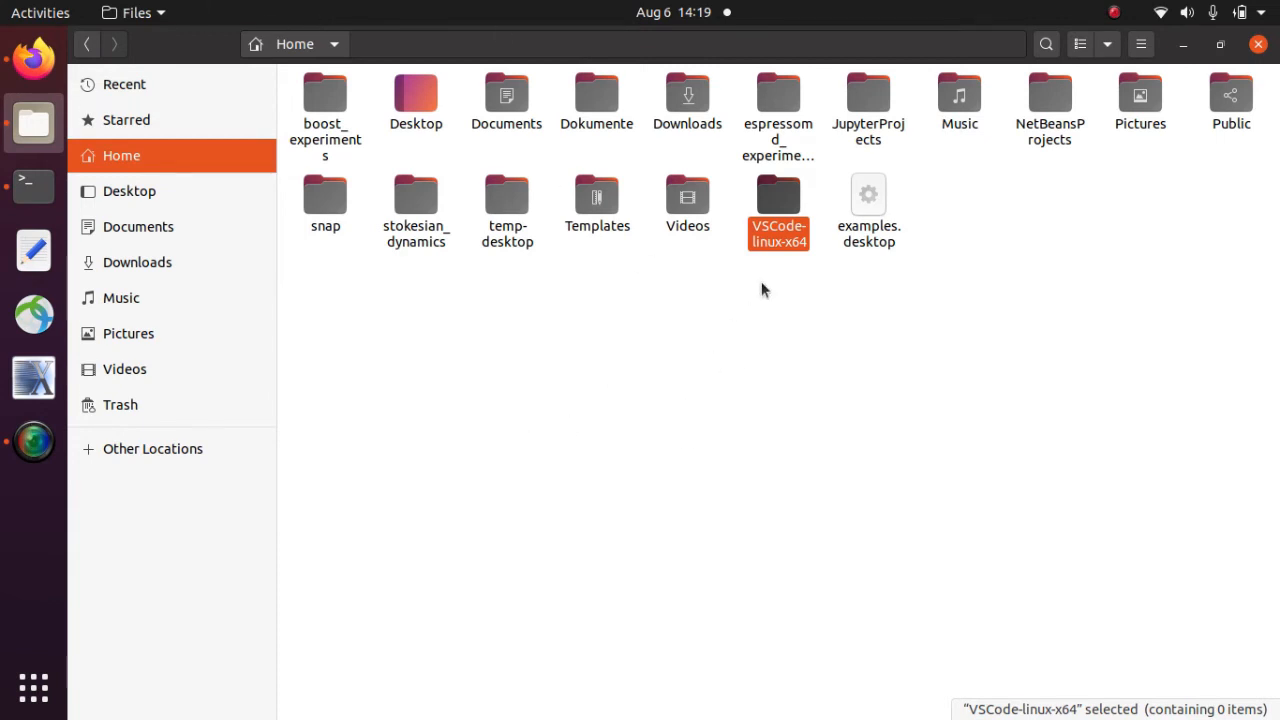
double_click(781, 194)
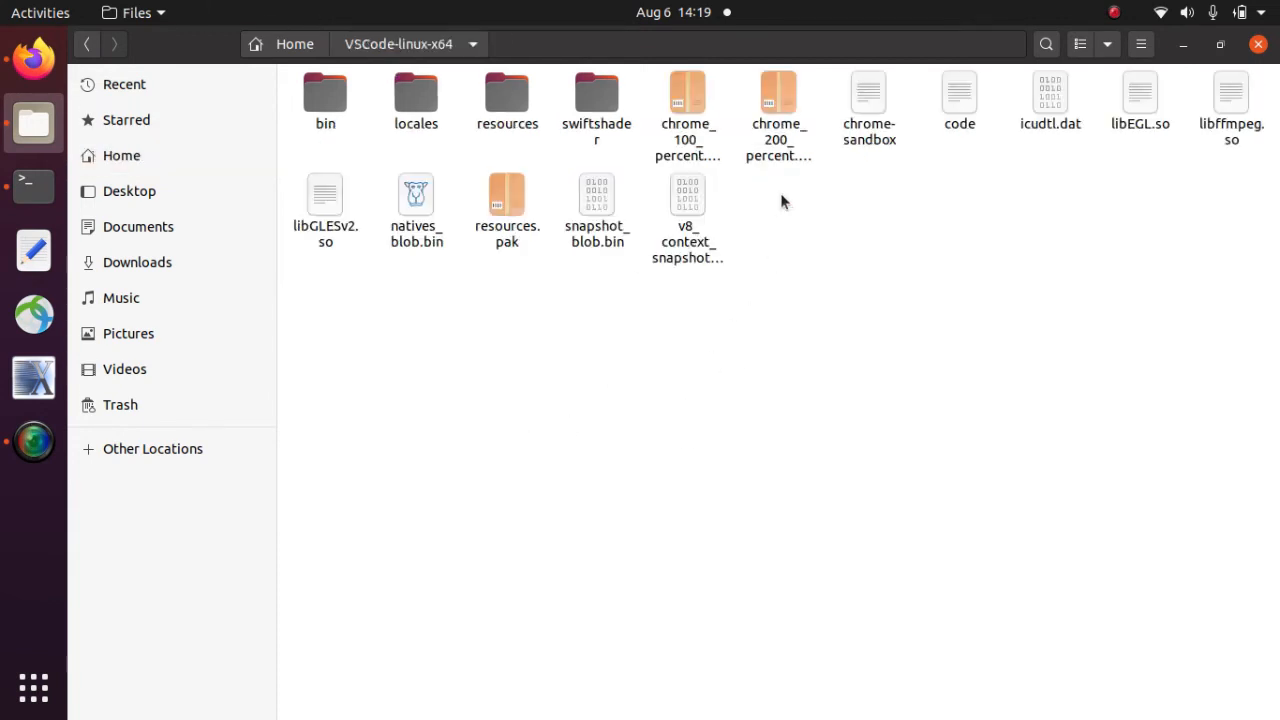
double_click(326, 93)
right_click(449, 249)
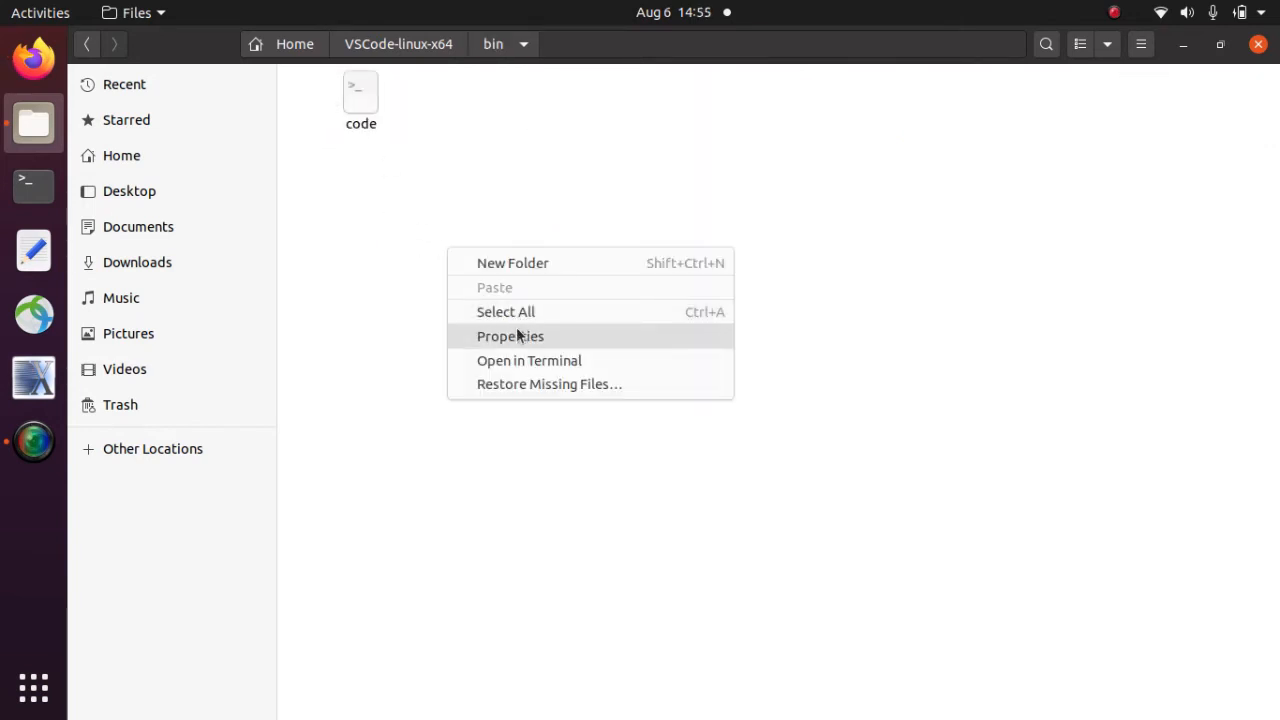
- Launch Visual Studio Code by running ./code in a terminal opened at the bin folder
left_click(516, 360)
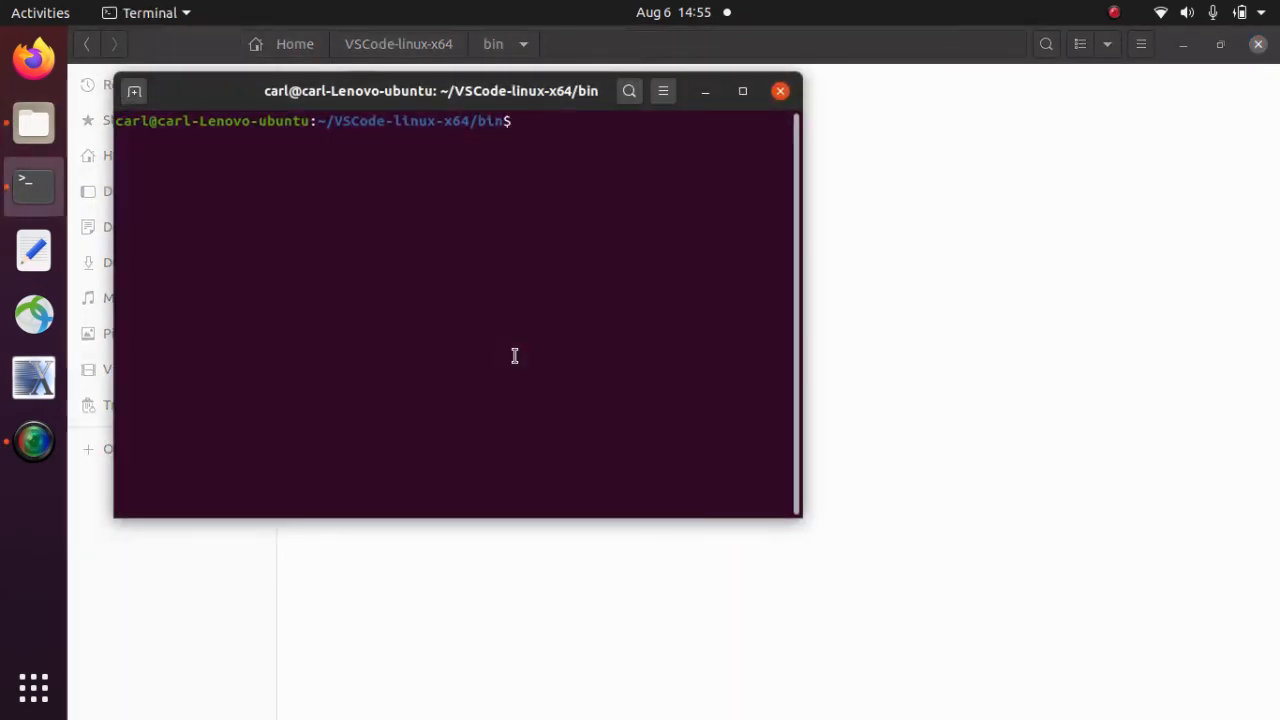
type("./code")
key("Return")
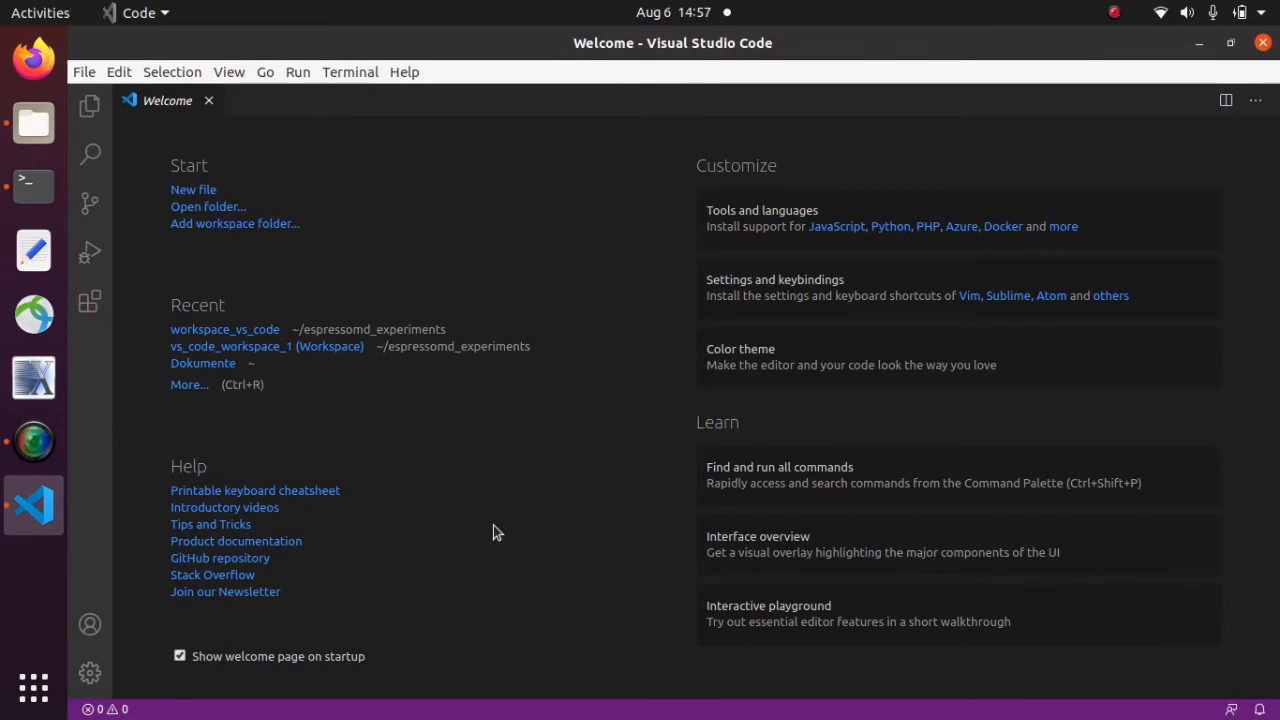
- Search the marketplace for 'Live Share' and install Live Share and Live Share Audio
left_click(90, 302)
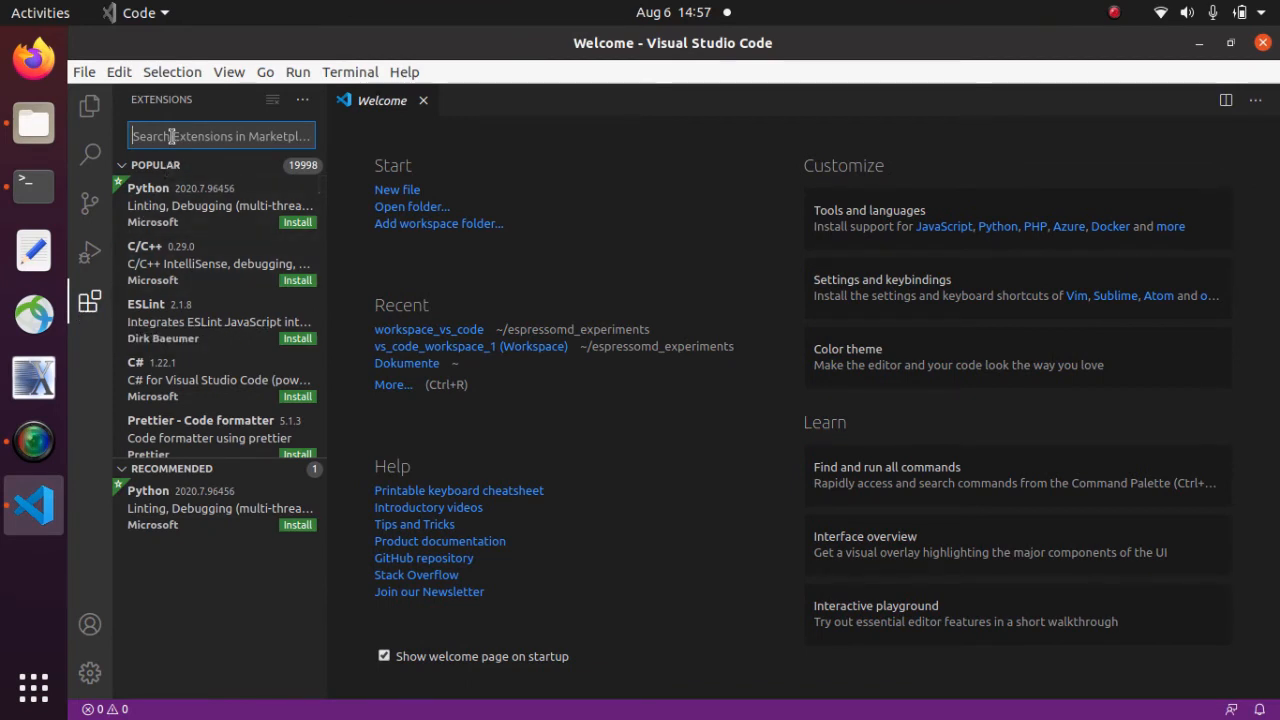
type("Live ")
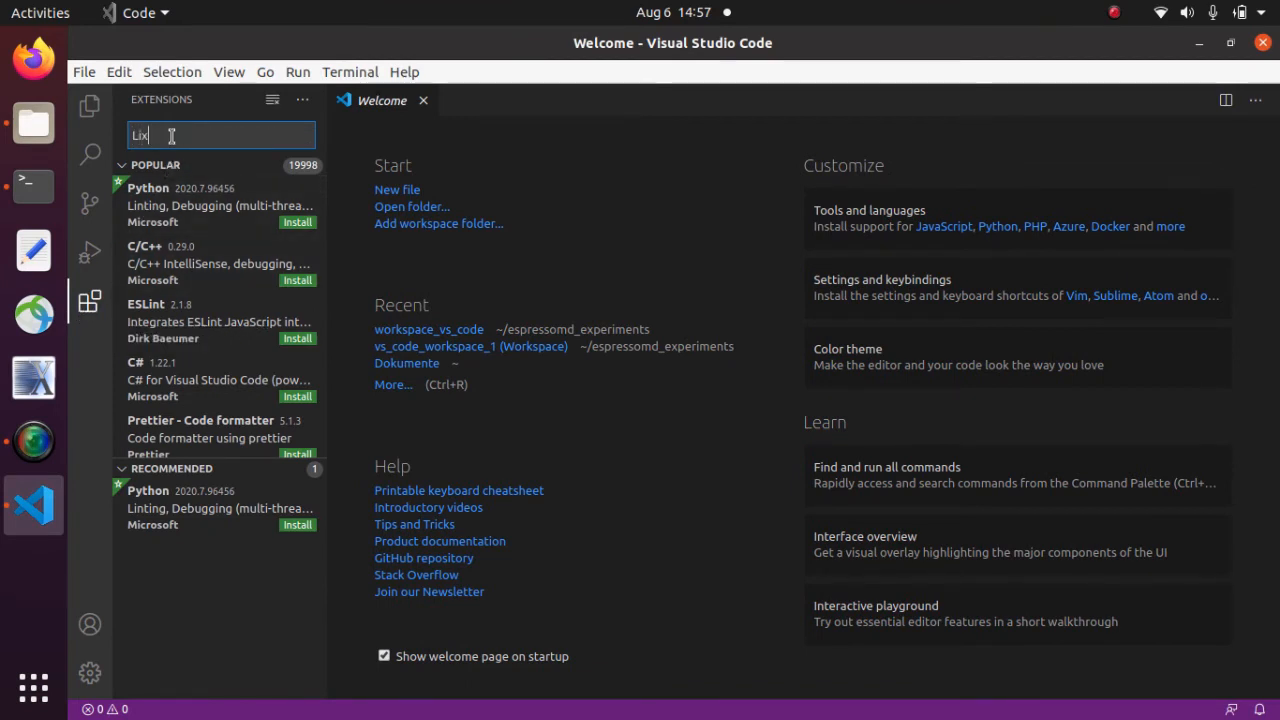
type("Share")
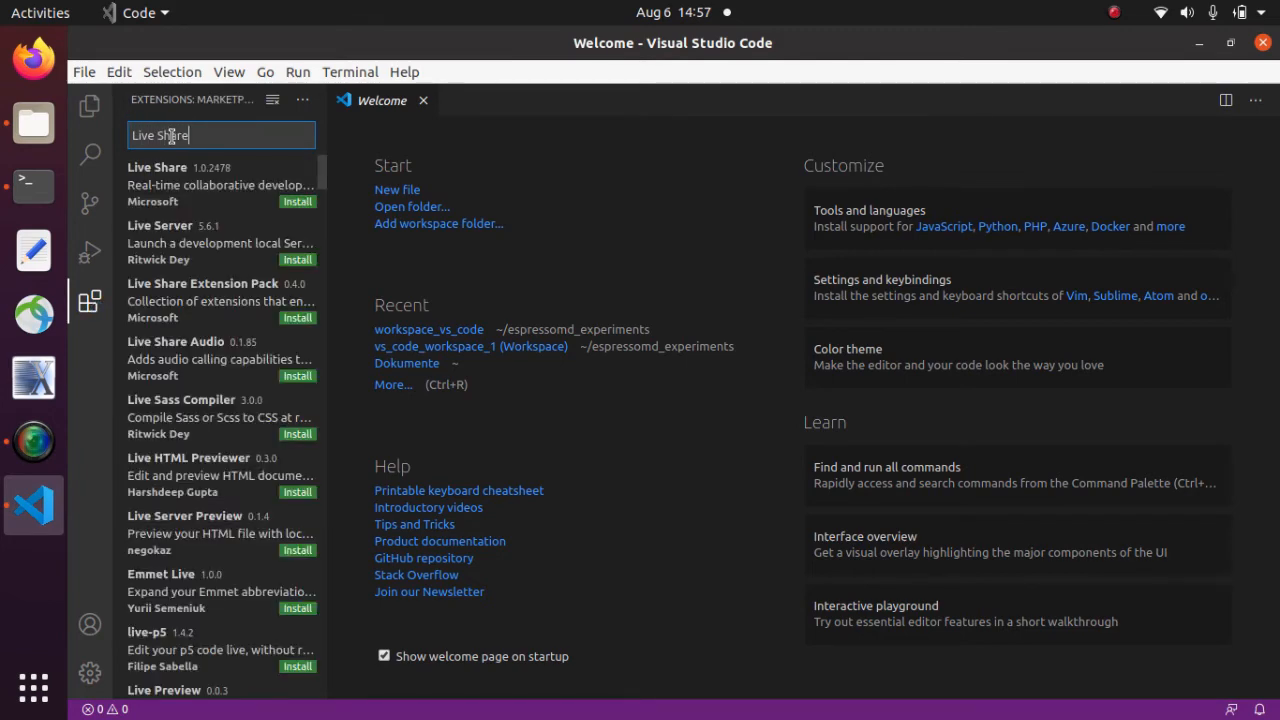
left_click(294, 199)
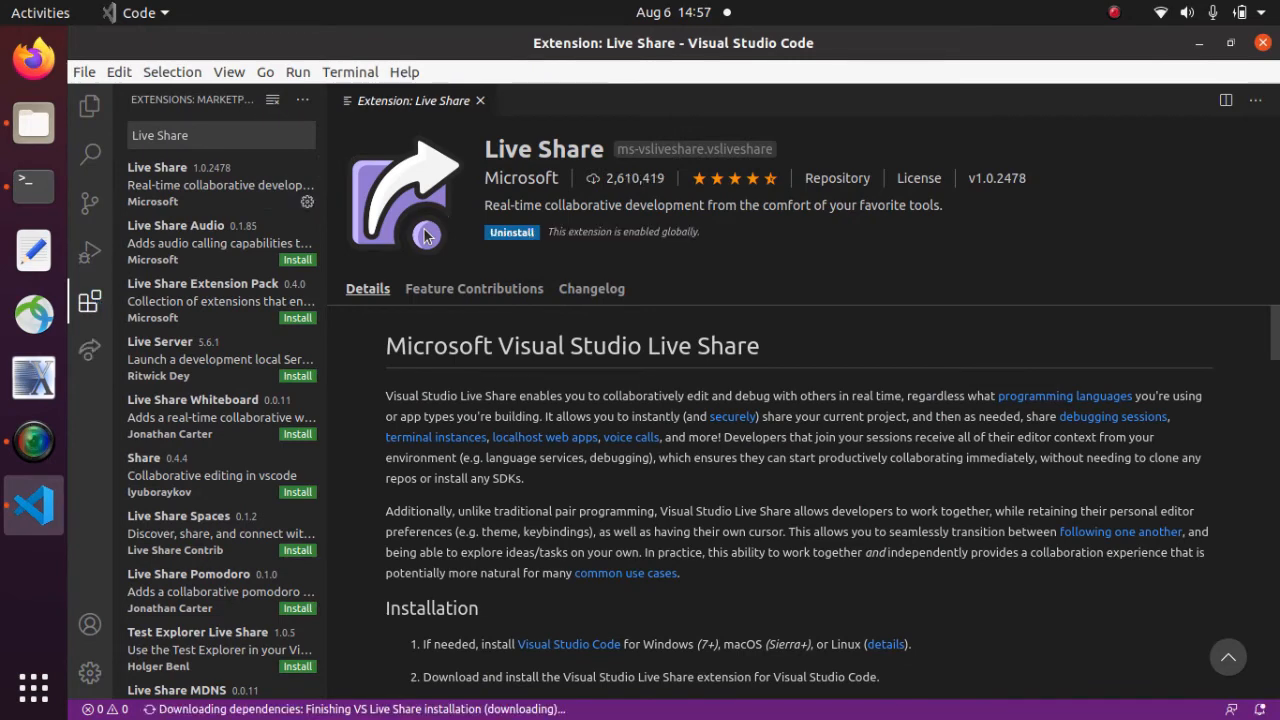
left_click(291, 261)
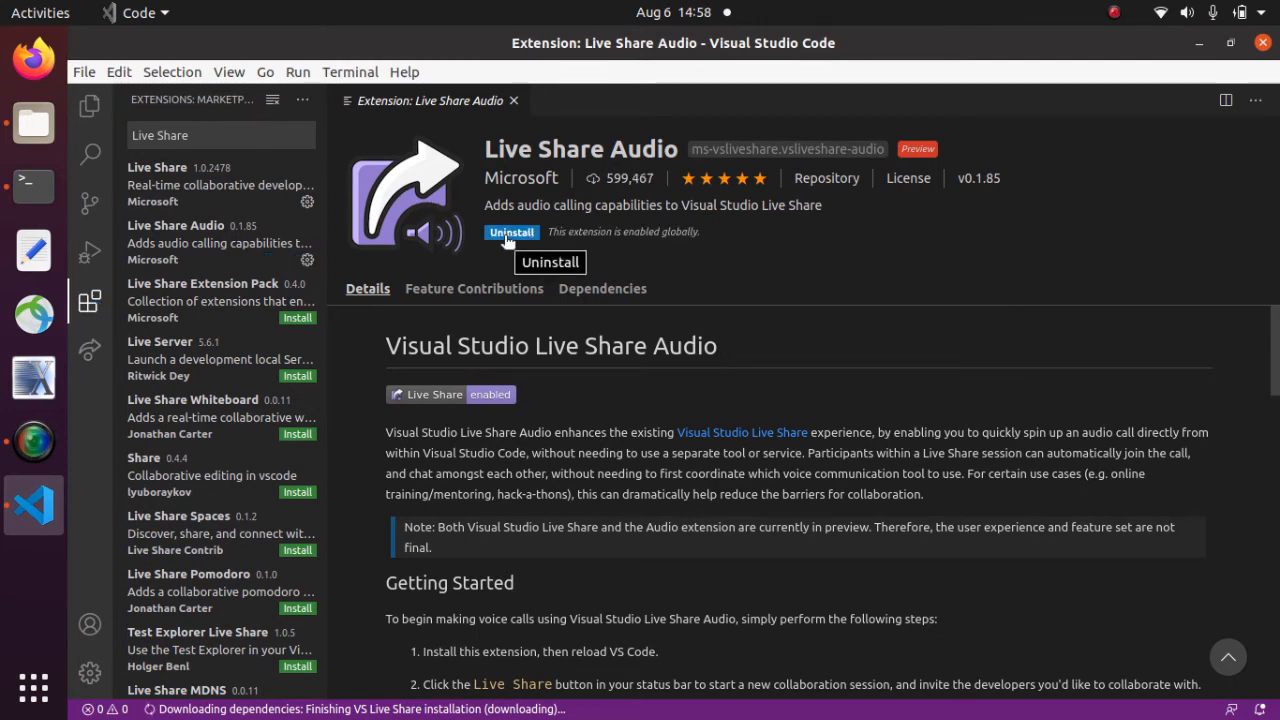
- Search for 'Python' and install Microsoft's Python extension
triple_click(206, 134)
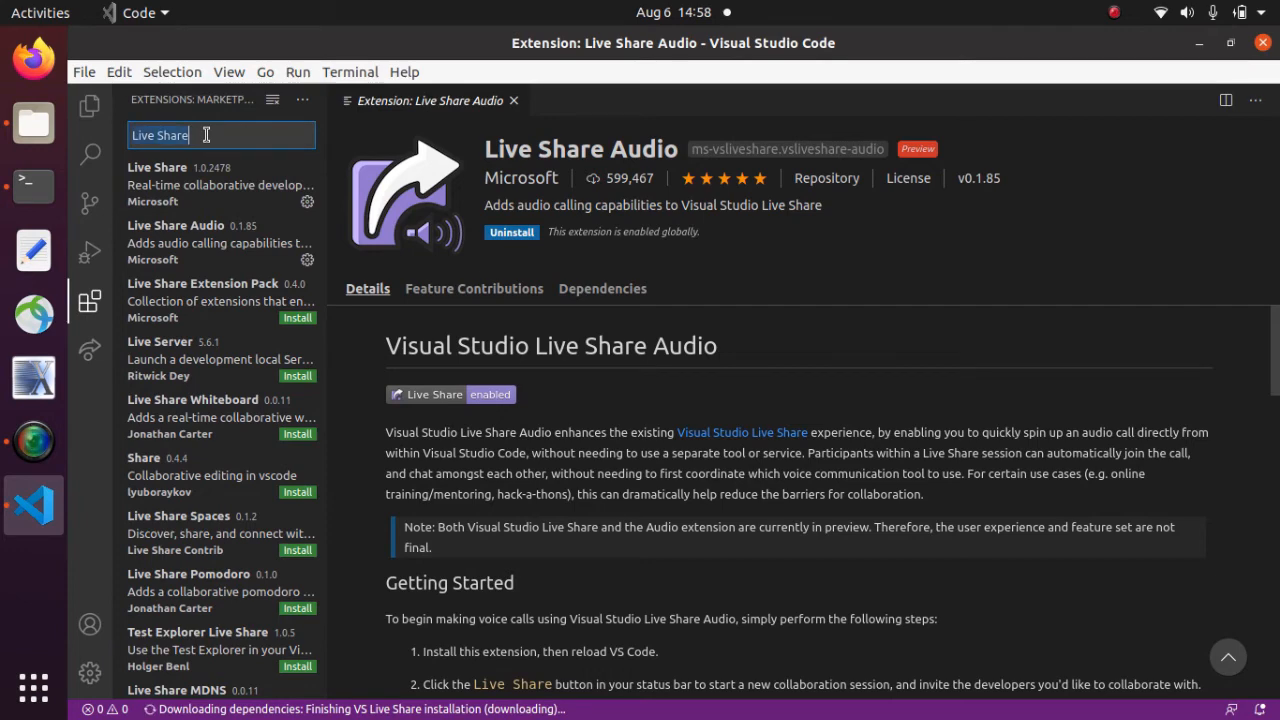
type("Python")
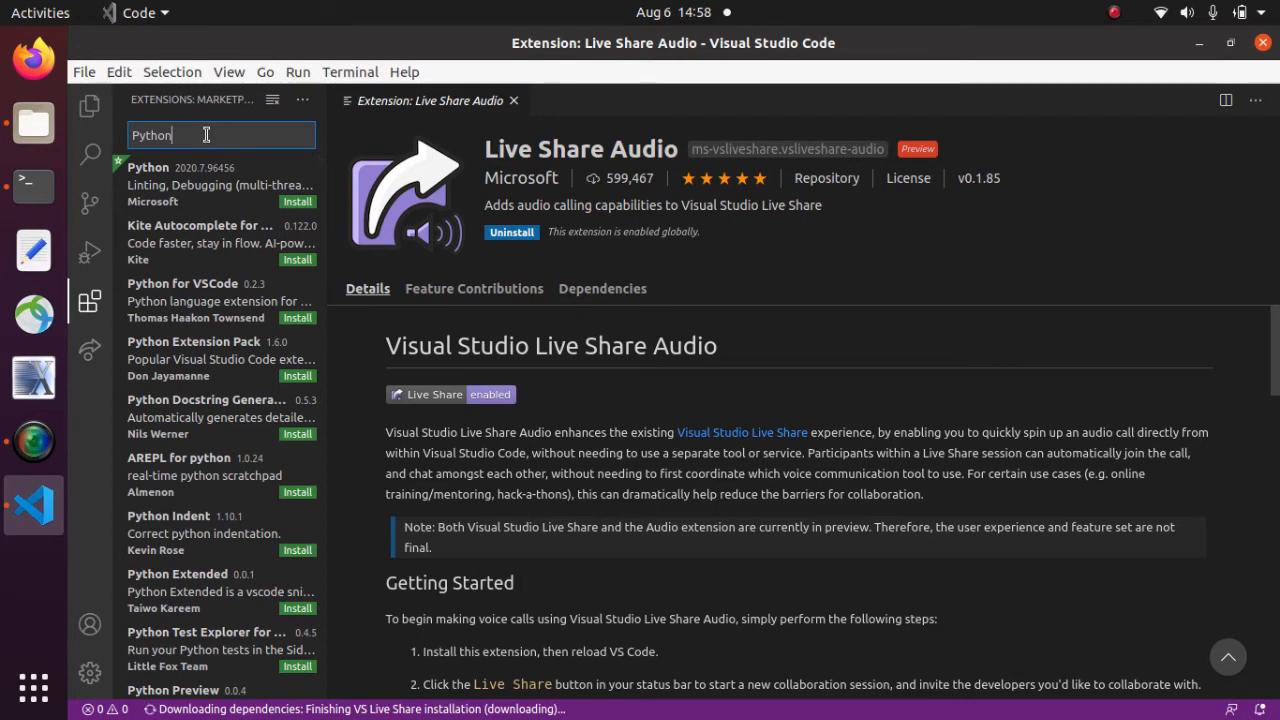
left_click(297, 201)
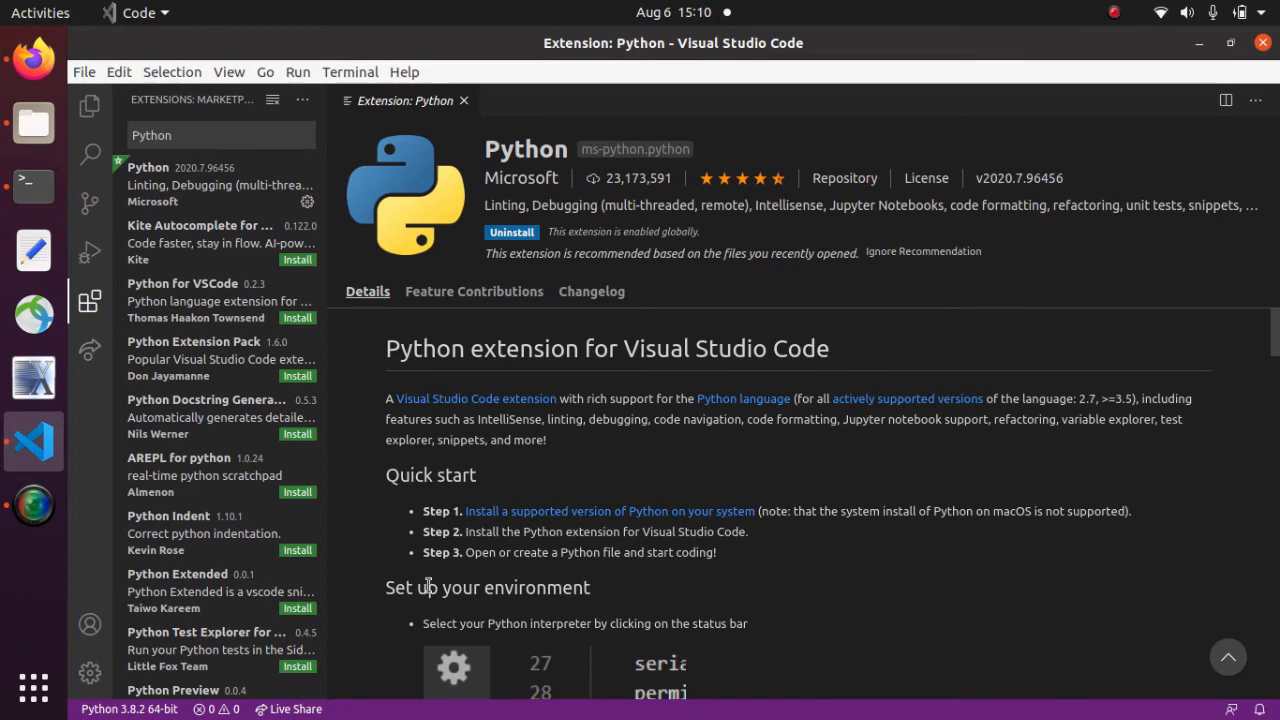
- Start Live Share sign-in with GitHub and close the leftover extra browser tab
left_click(280, 709)
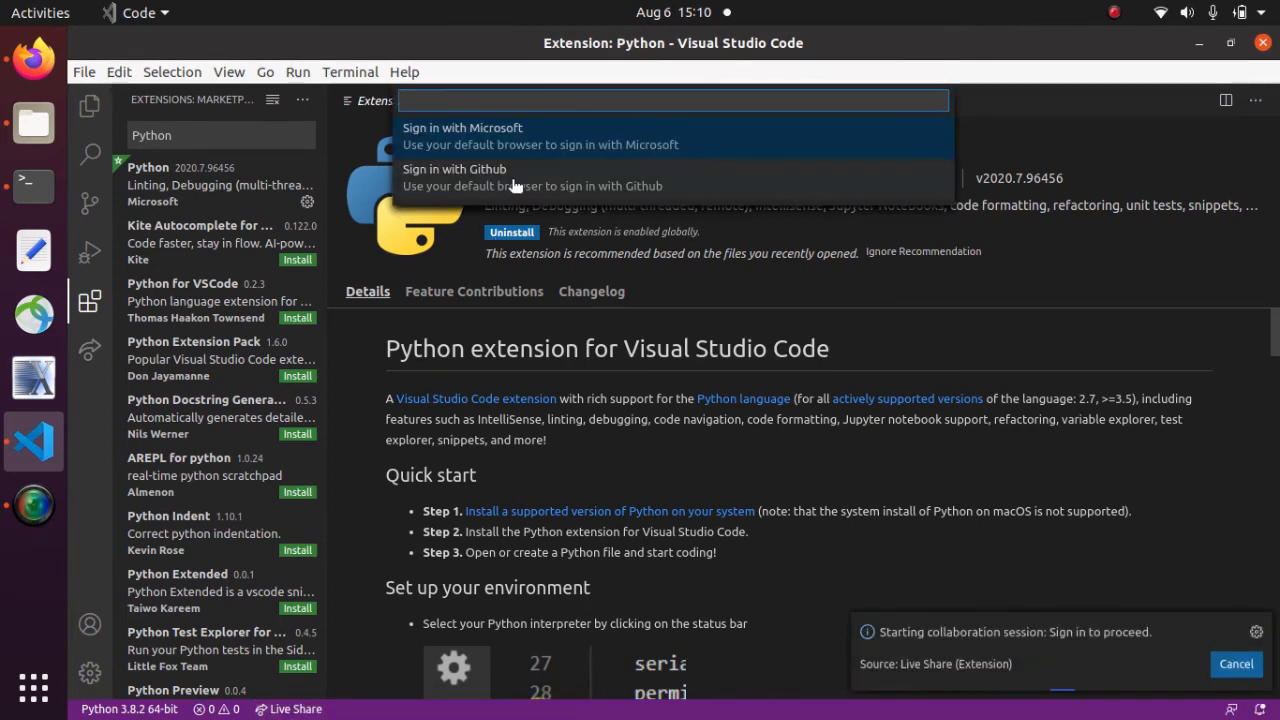
left_click(512, 186)
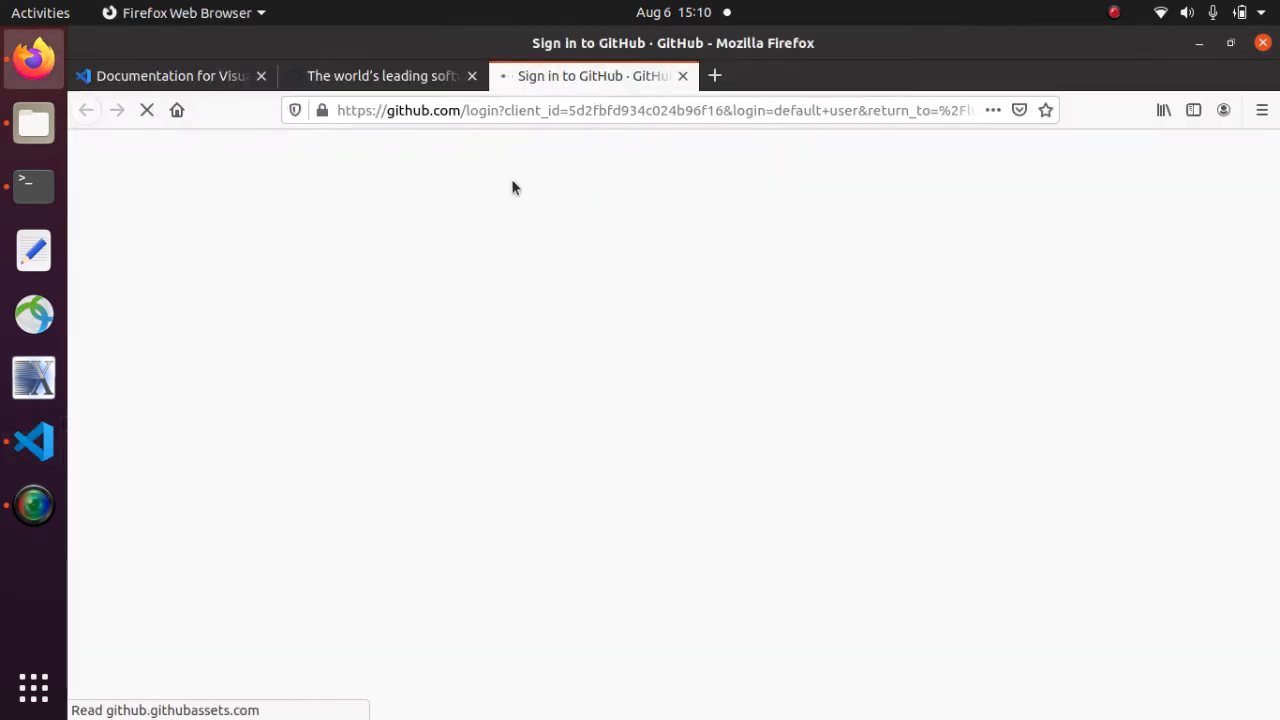
left_click(472, 78)
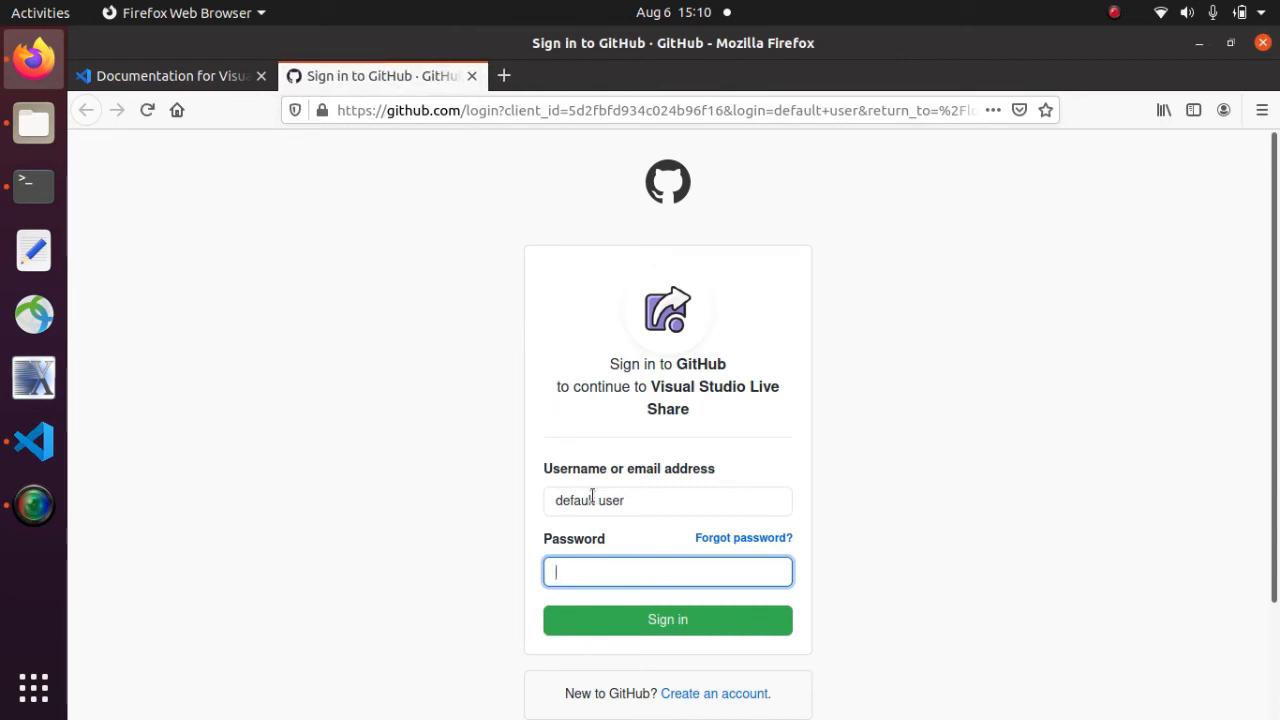
- Log in to GitHub with the account username and password, then authorize Visual Studio Live Share
triple_click(592, 497)
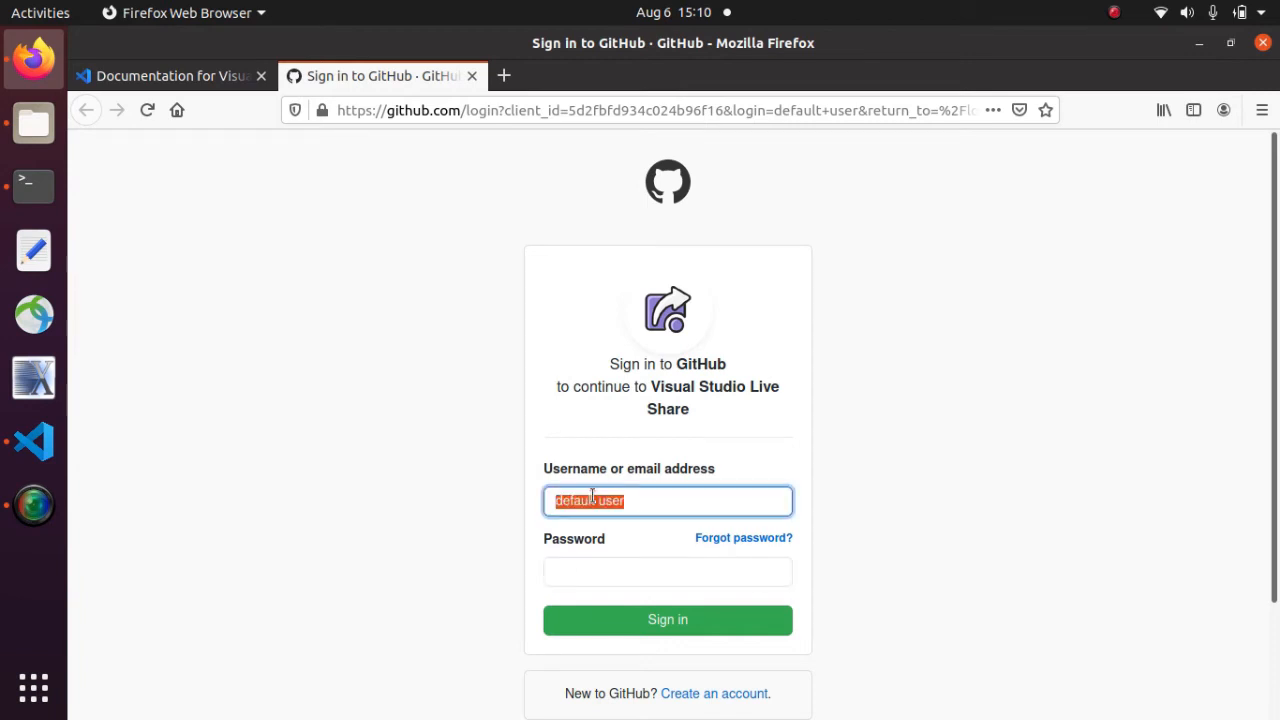
type("biermann")
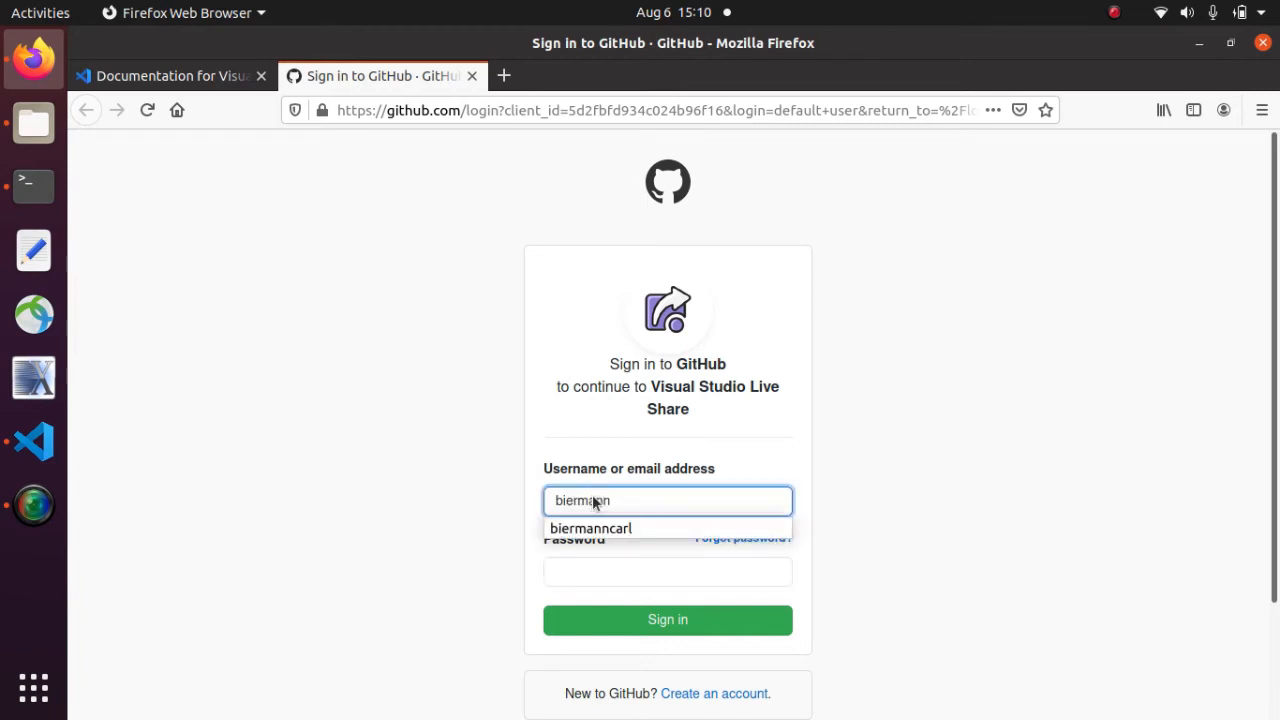
left_click(571, 528)
left_click(566, 574)
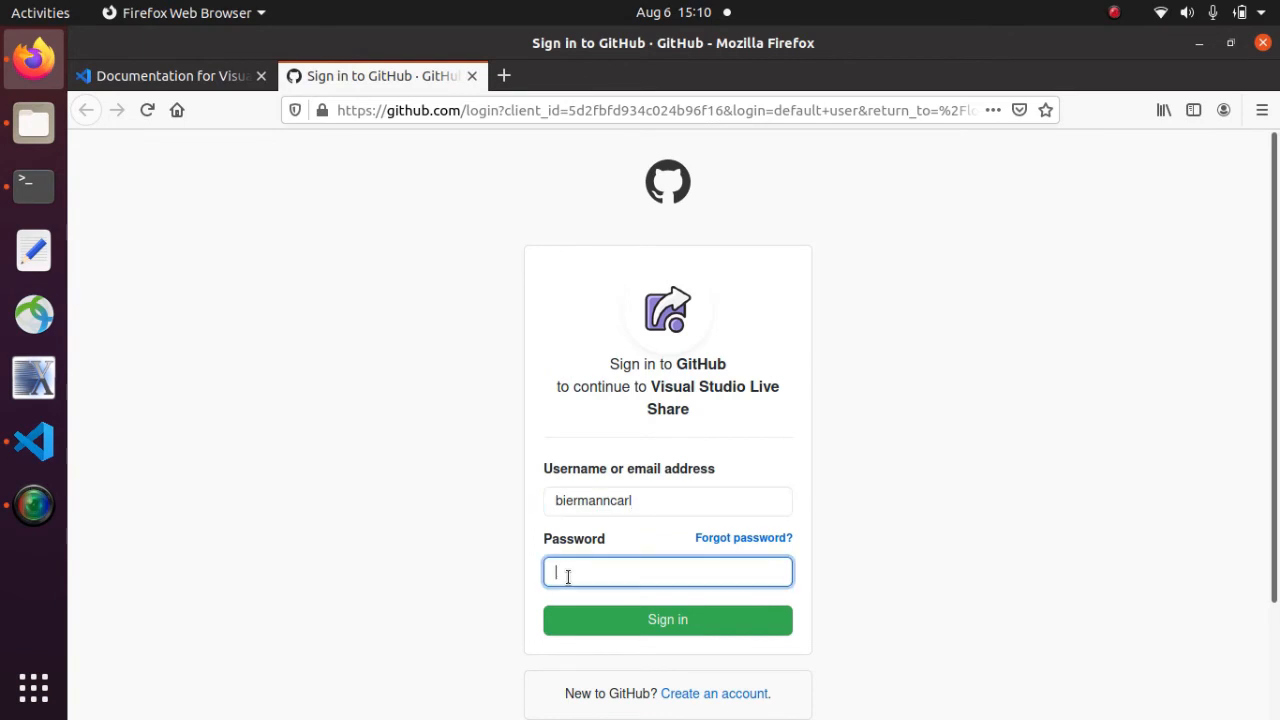
left_click(629, 614)
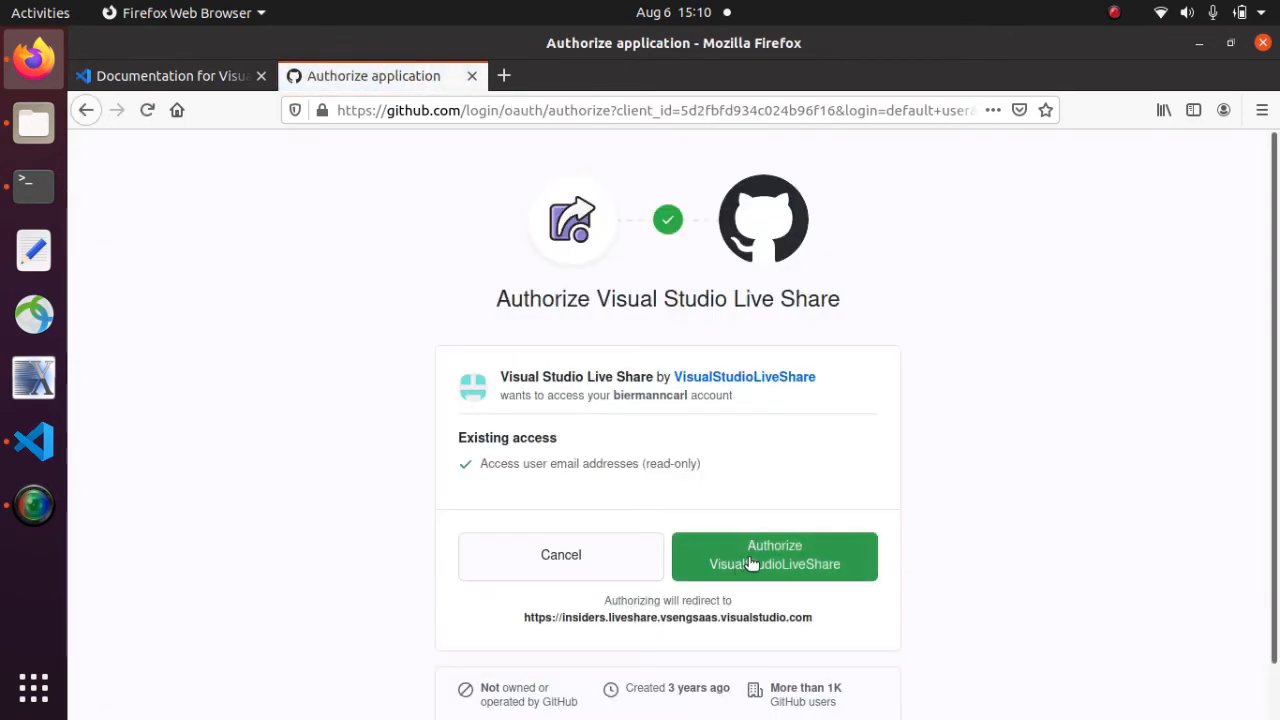
left_click(751, 560)
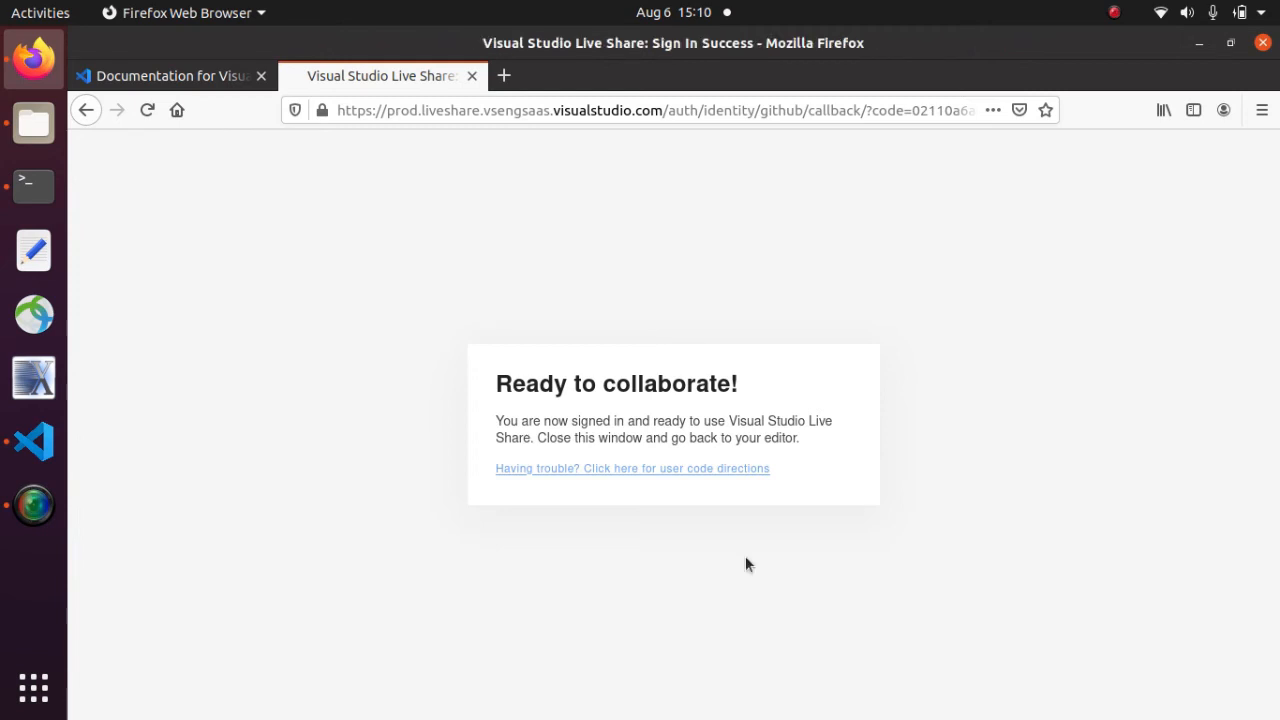
- Cancel the pending VS Code sign-in, then reveal and copy the Live Share user code
left_click(33, 446)
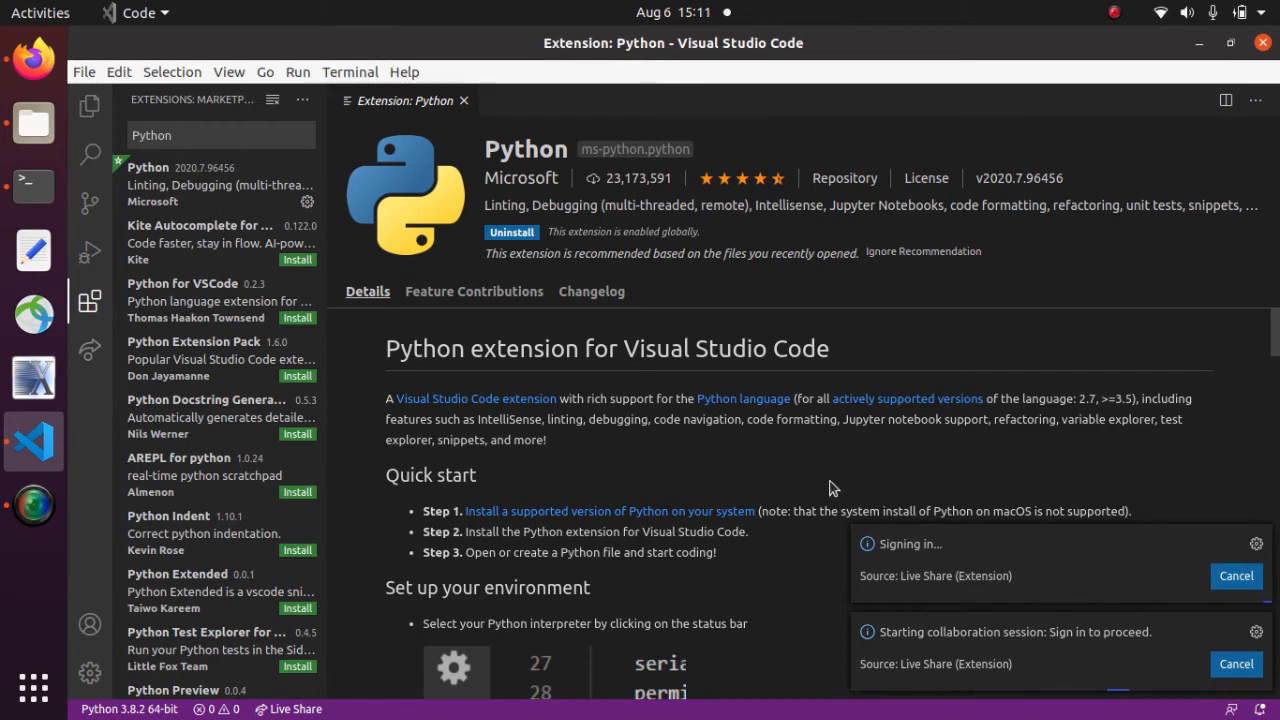
left_click(1235, 575)
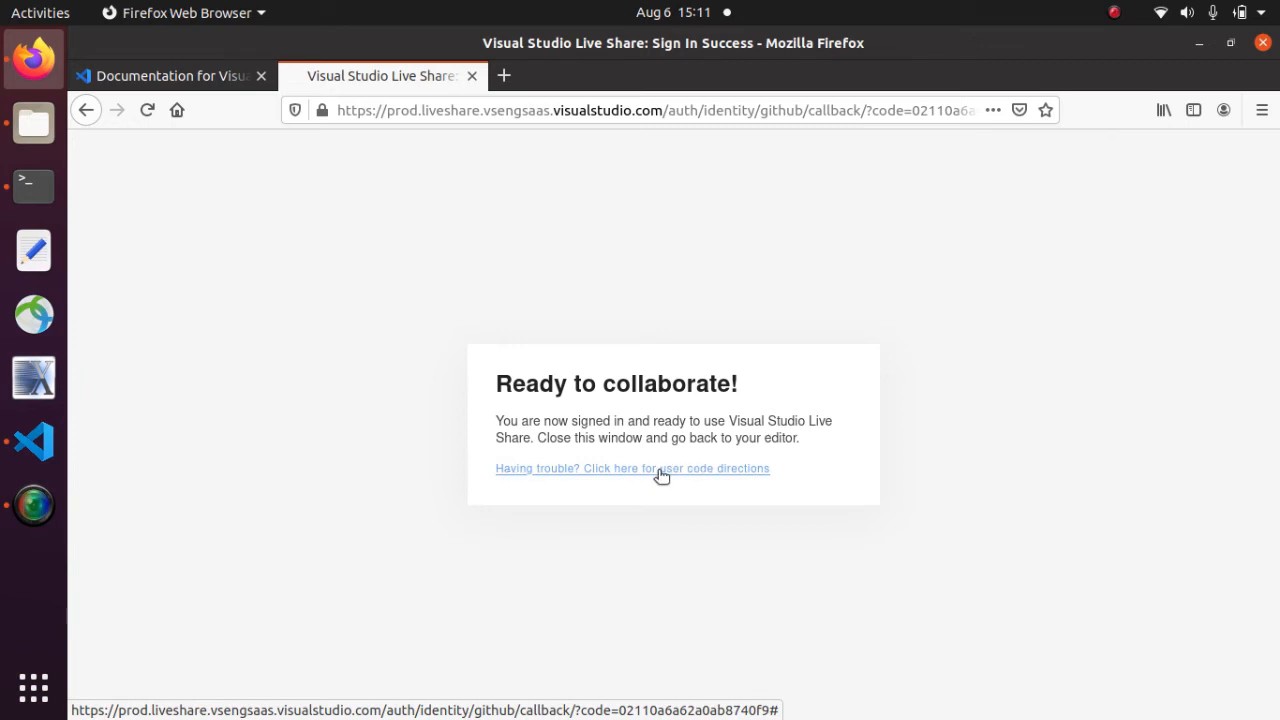
left_click(592, 470)
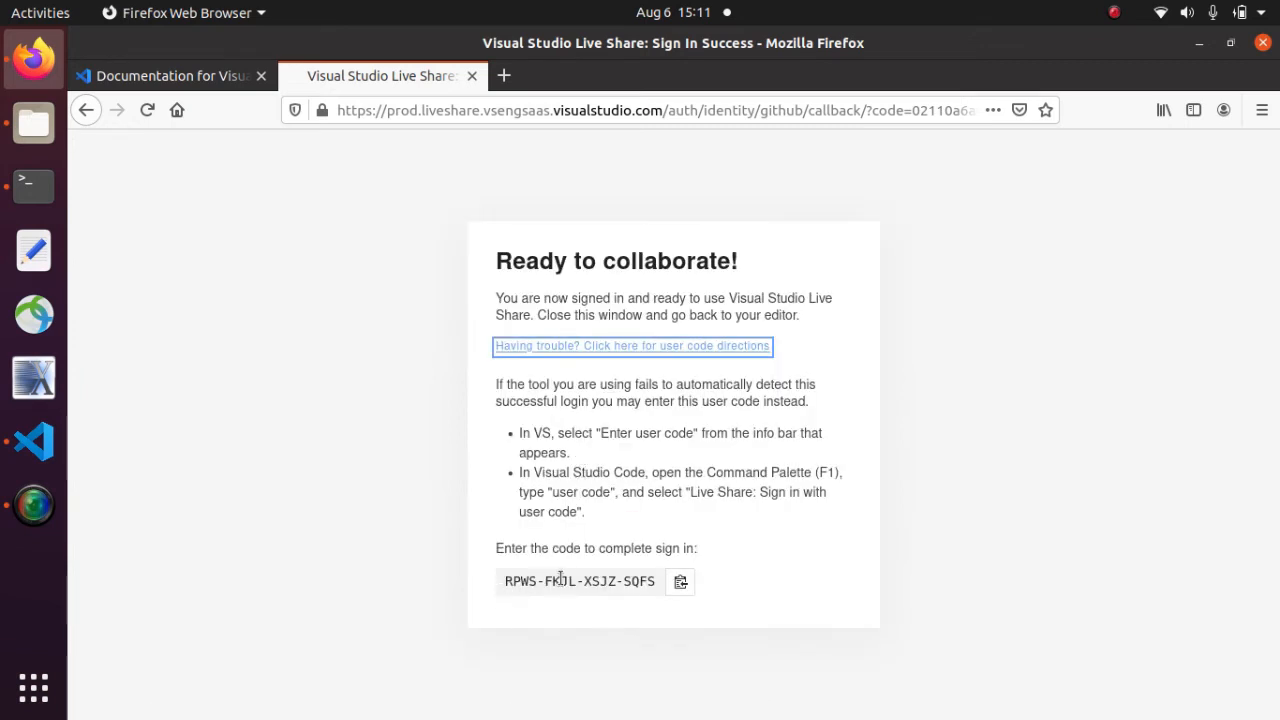
left_click(681, 585)
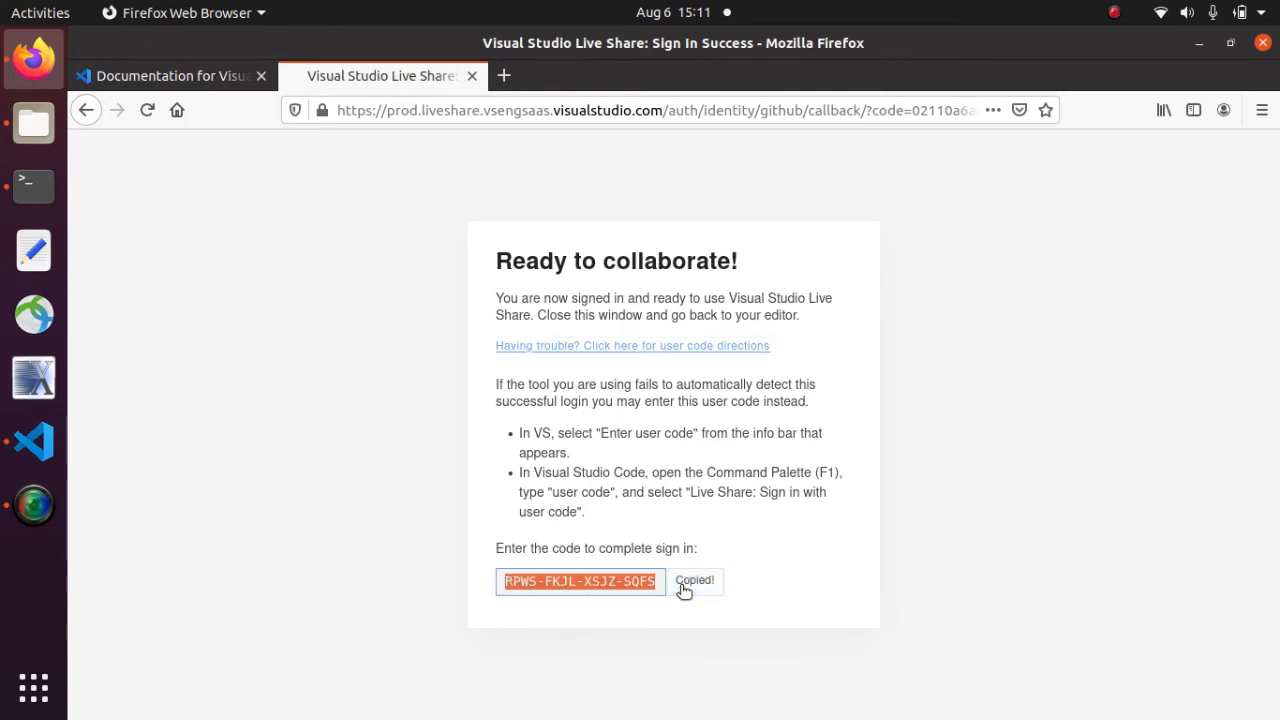
left_click(46, 443)
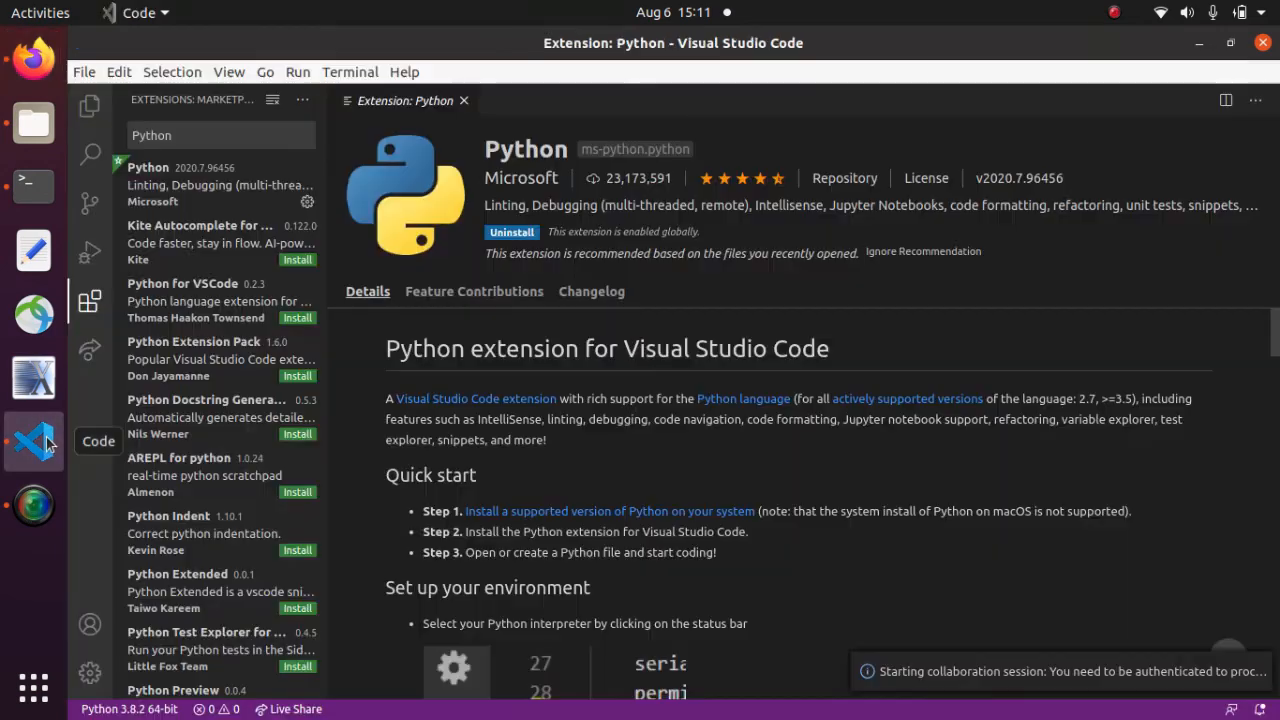
- Run 'Live Share: Sign In With User Code', paste the copied code, then open the Live Share panel
left_click(230, 74)
left_click(253, 99)
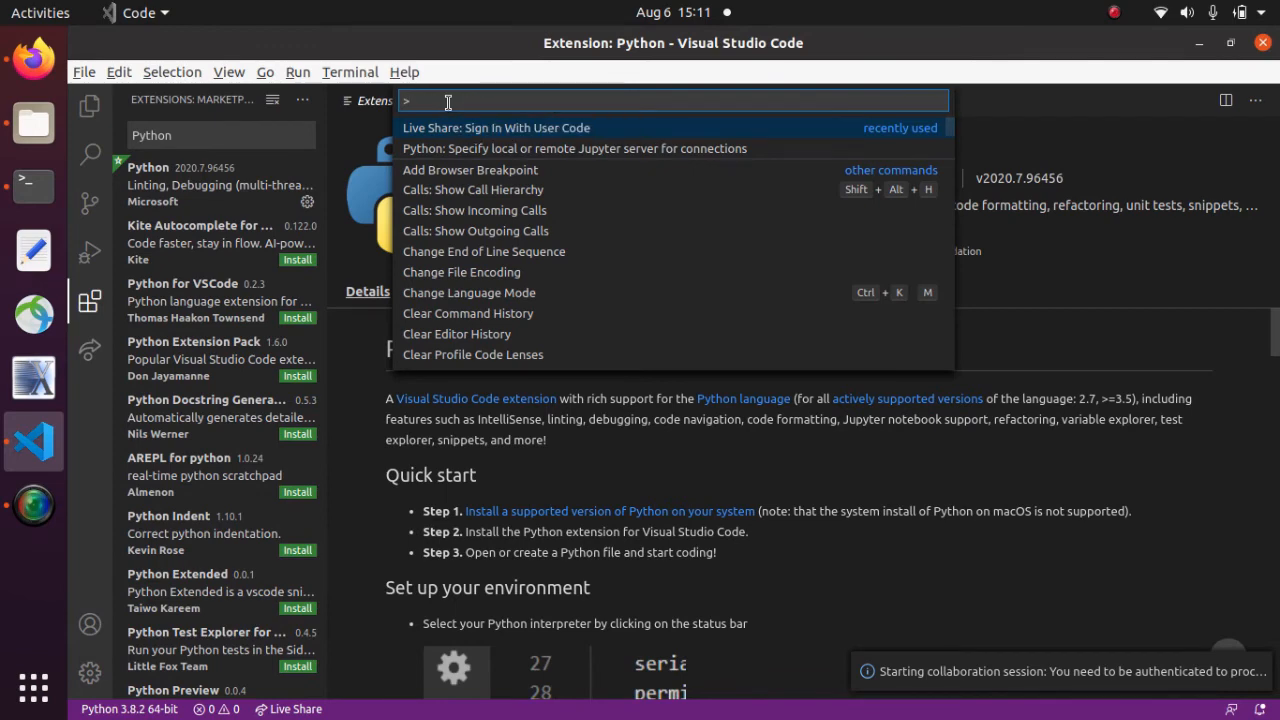
type("Sign")
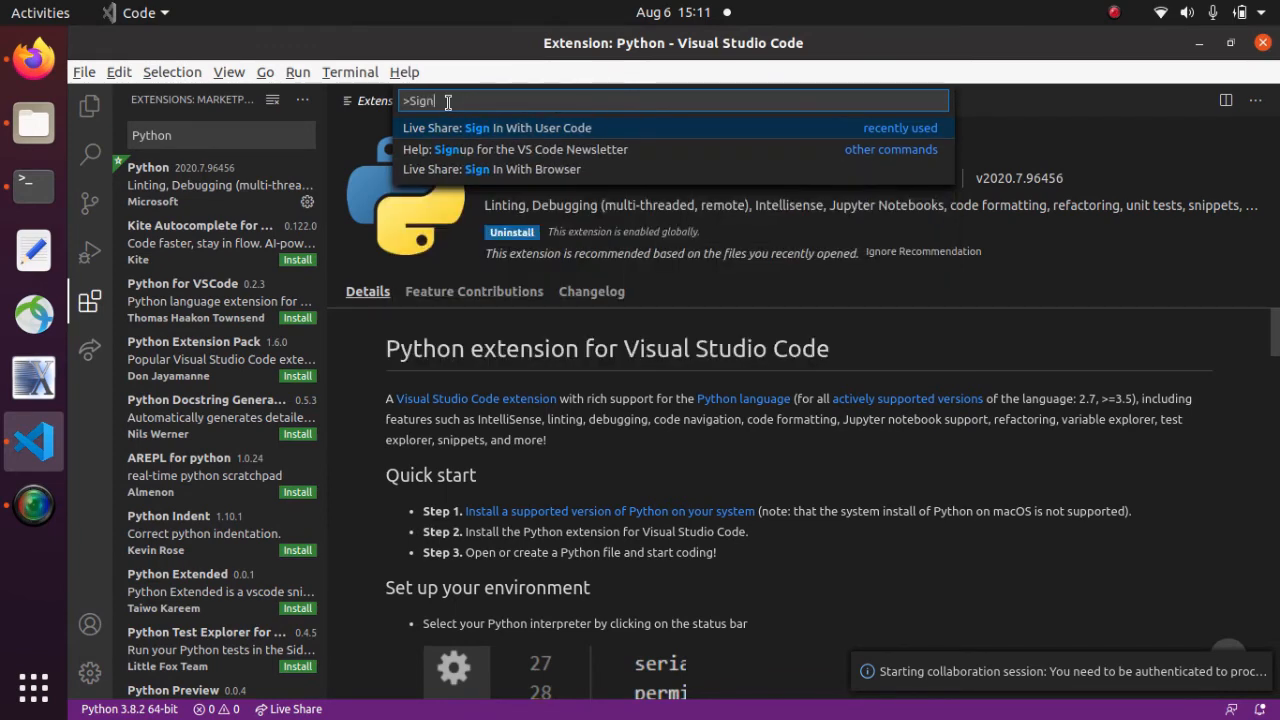
left_click(460, 127)
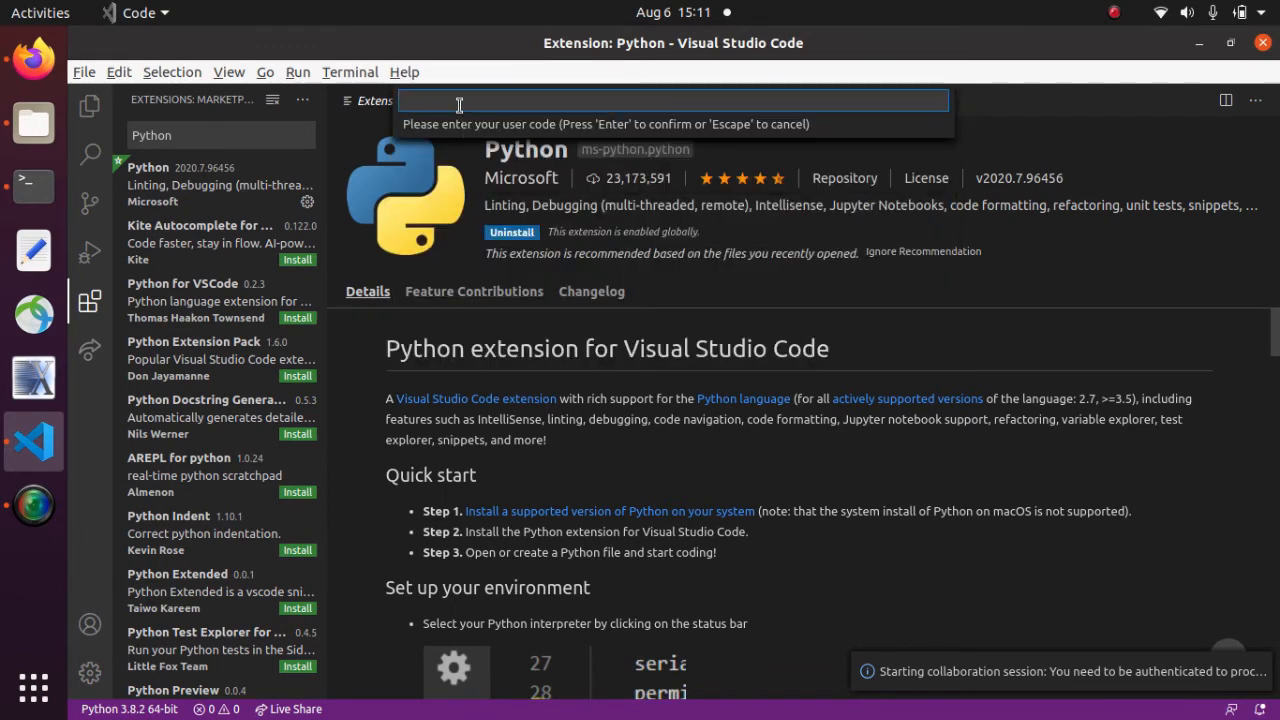
key("ctrl+v")
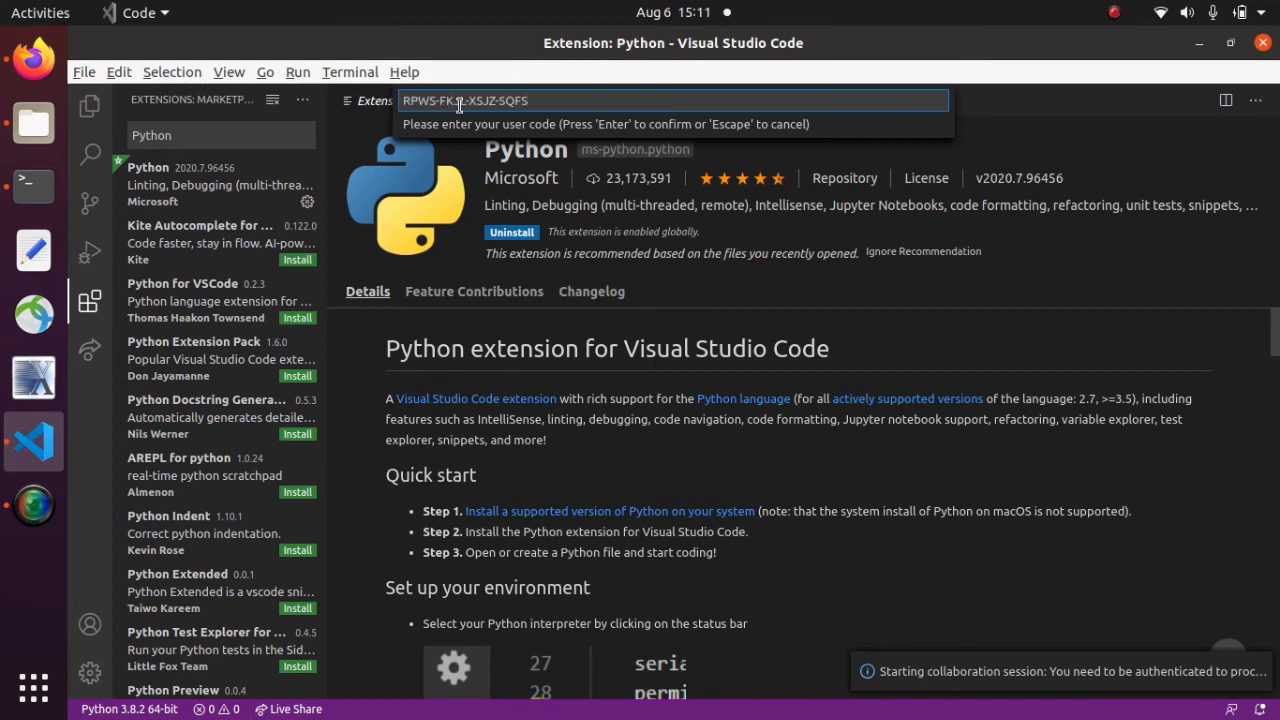
key("Return")
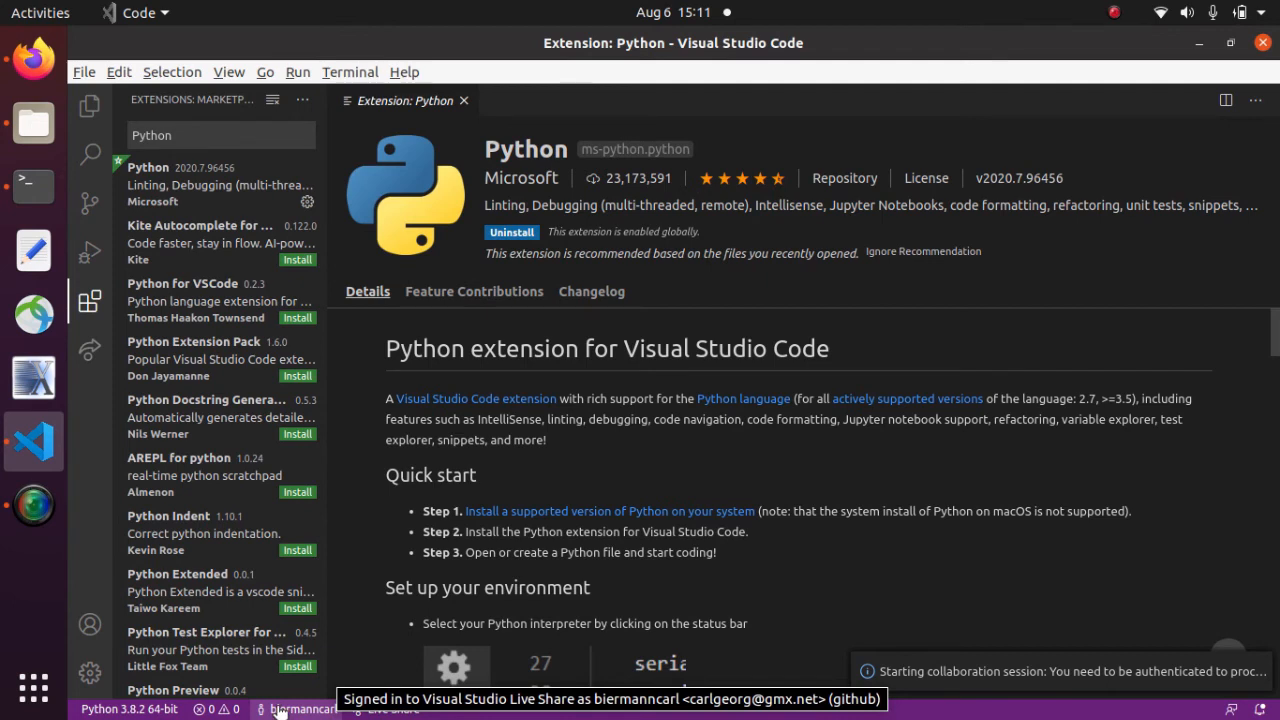
left_click(90, 353)
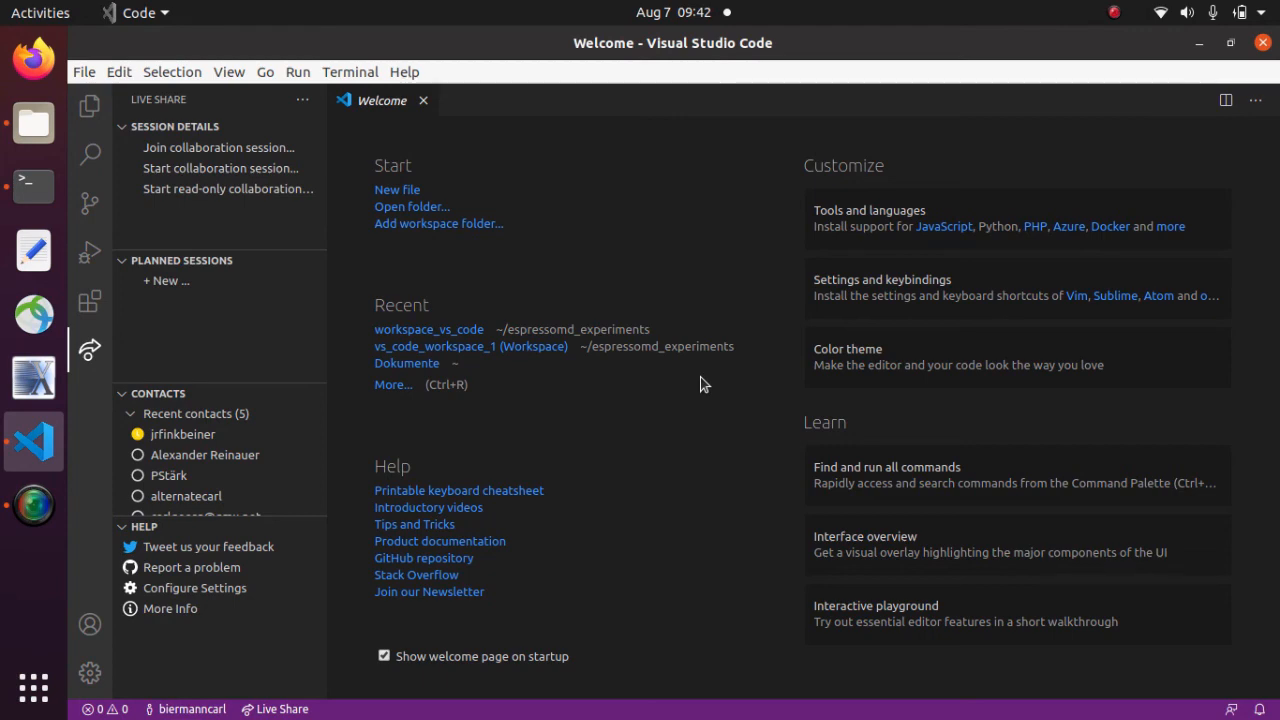
left_click(36, 687)
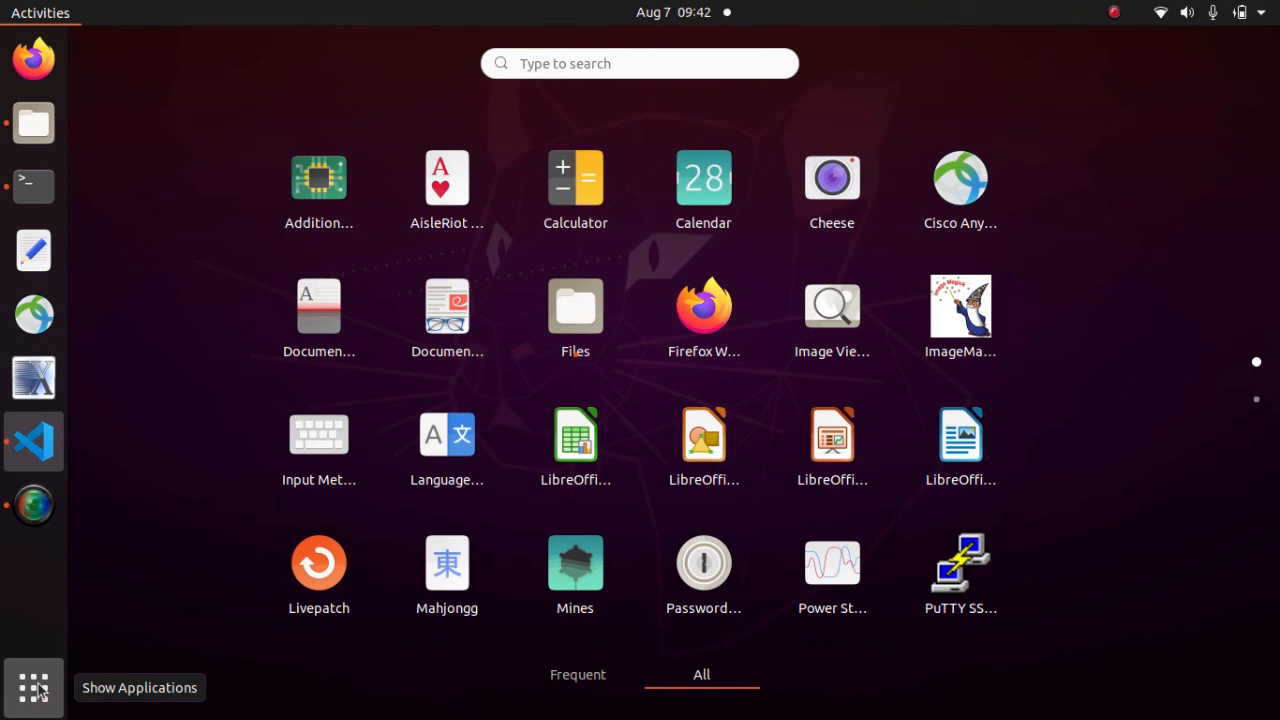
type("Passw")
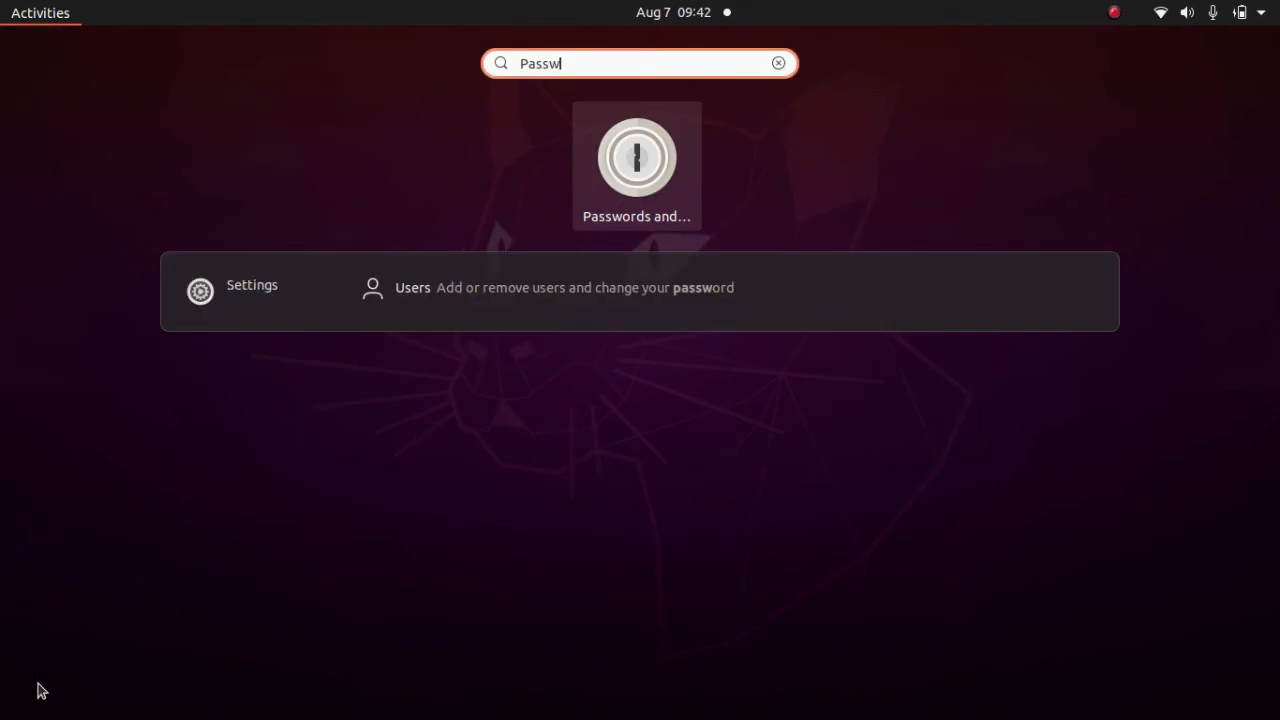
left_click(632, 200)
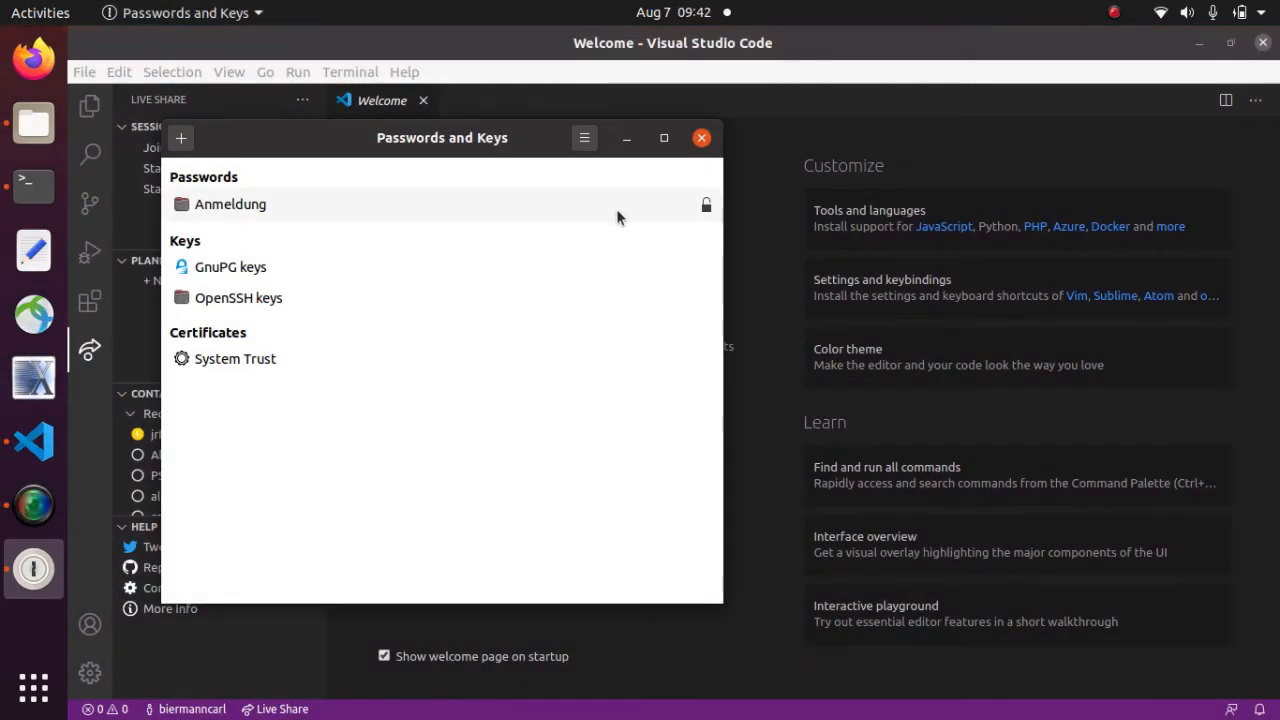
right_click(214, 206)
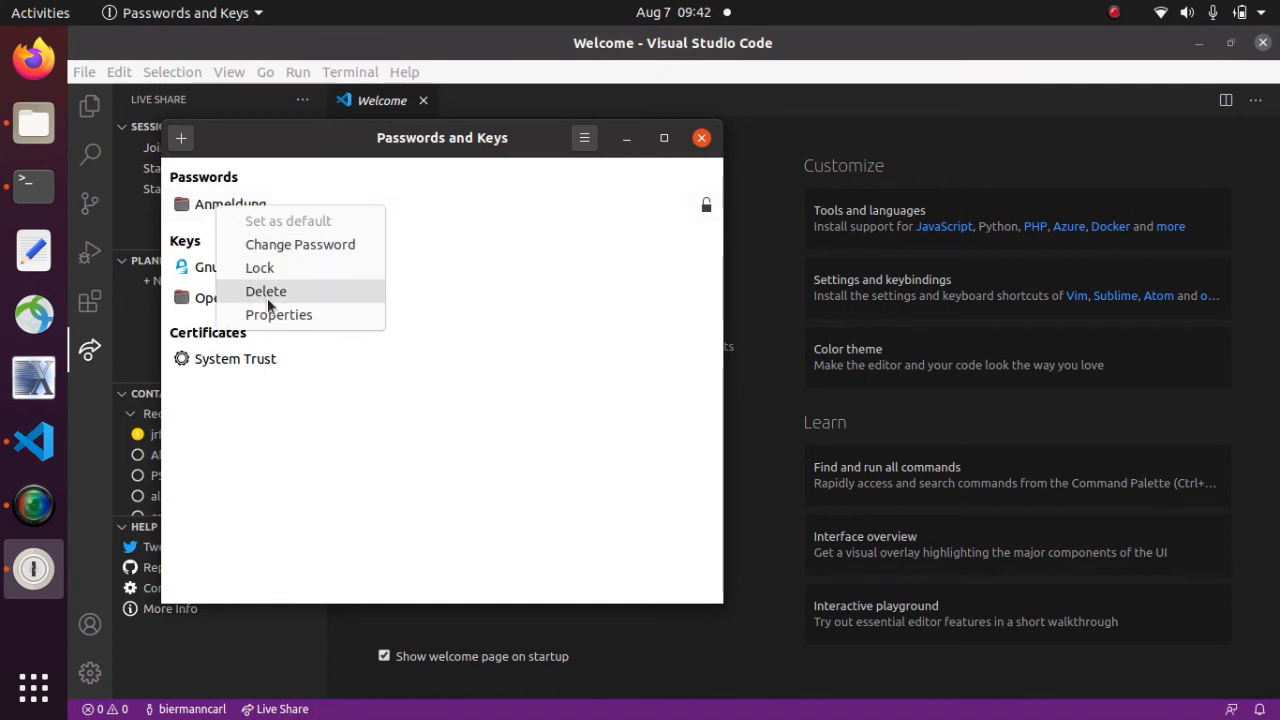
left_click(273, 140)
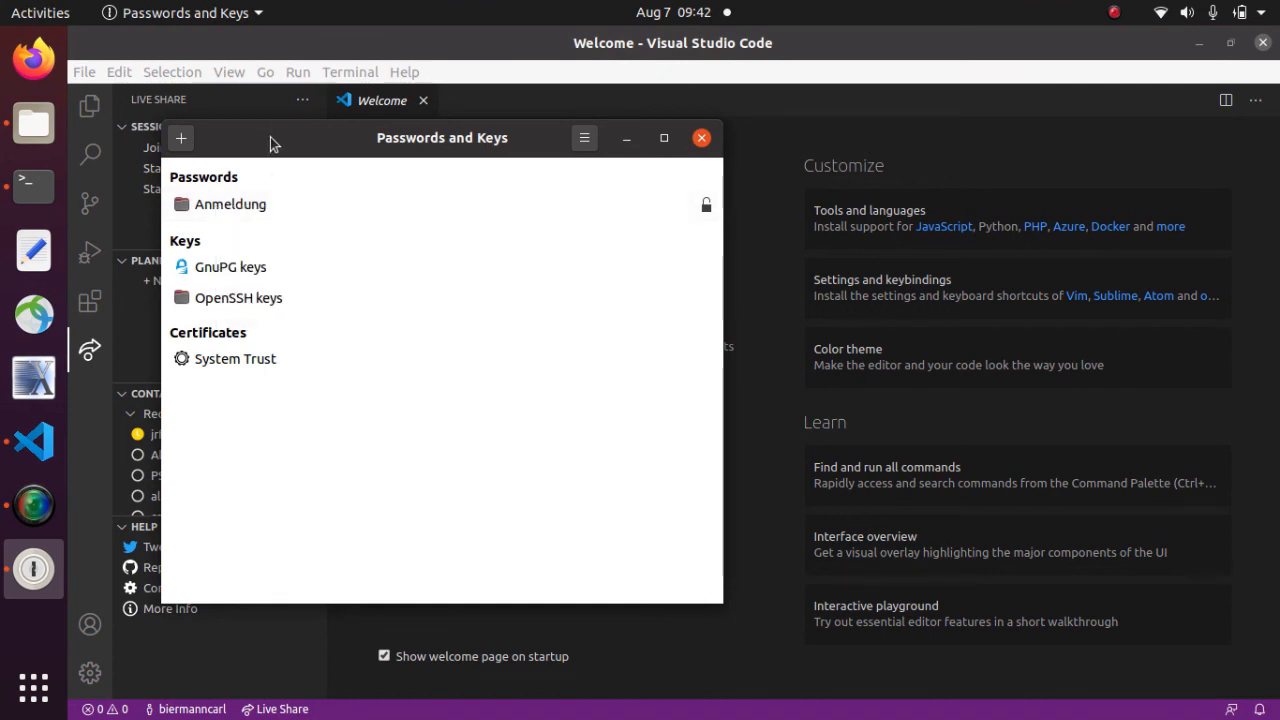
left_click(706, 143)
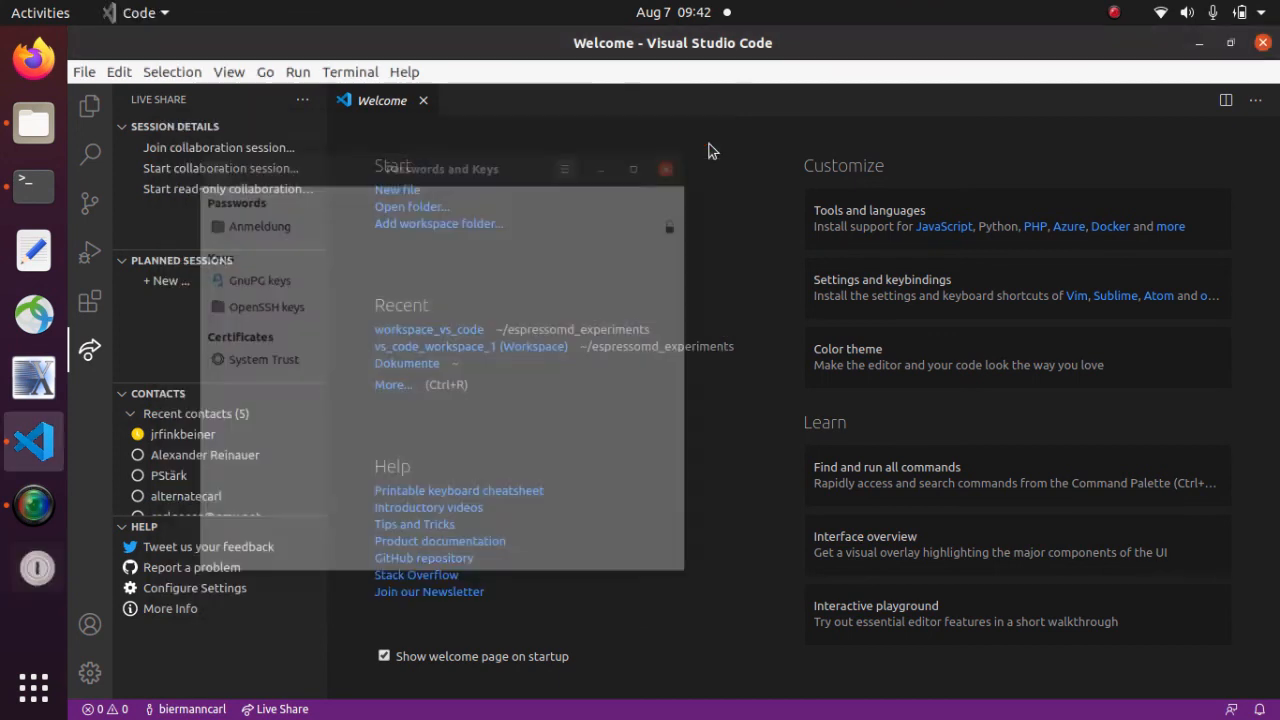